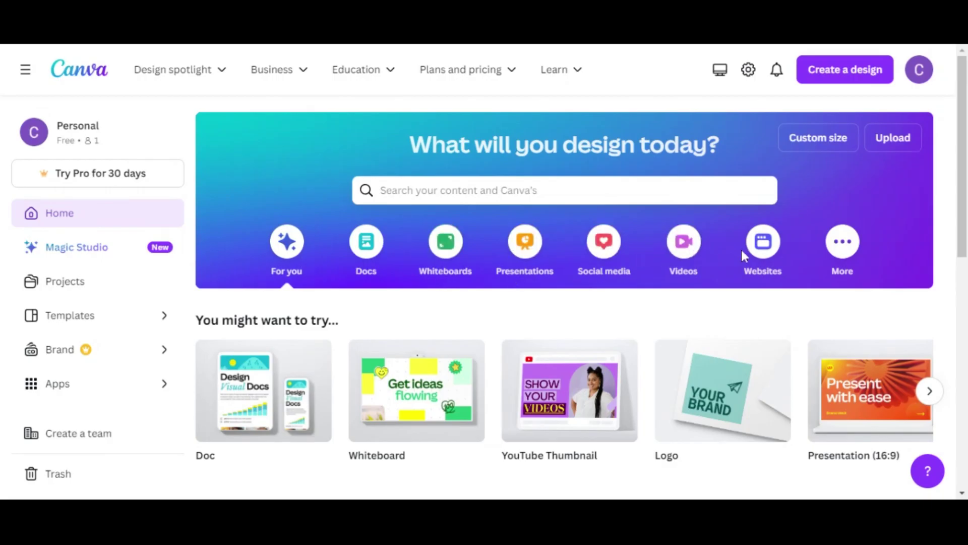
Start a blank YouTube Thumbnail from the Social media design formats.
{"action": "left_click", "coordinate": [842, 243]}
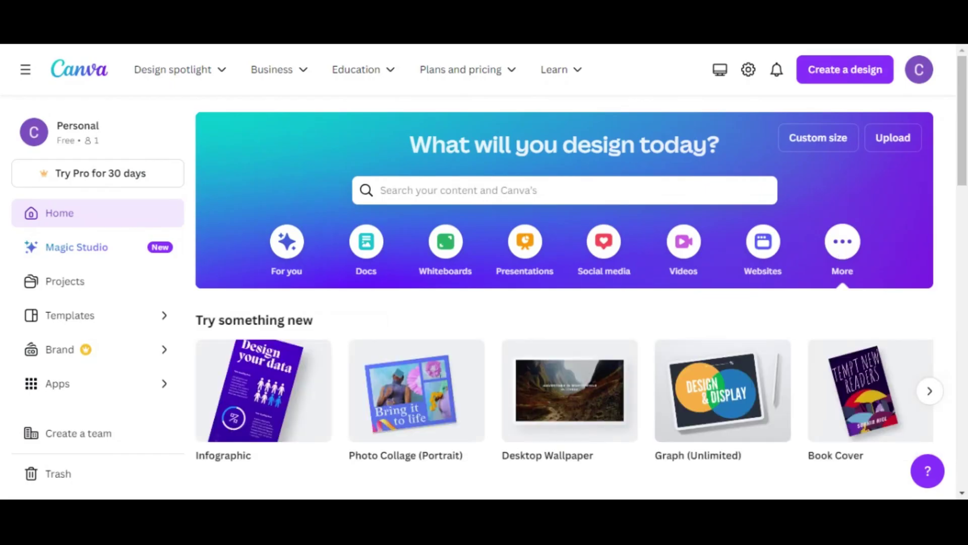
{"action": "scroll", "coordinate": [964, 195], "scroll_direction": "down", "scroll_amount": 2}
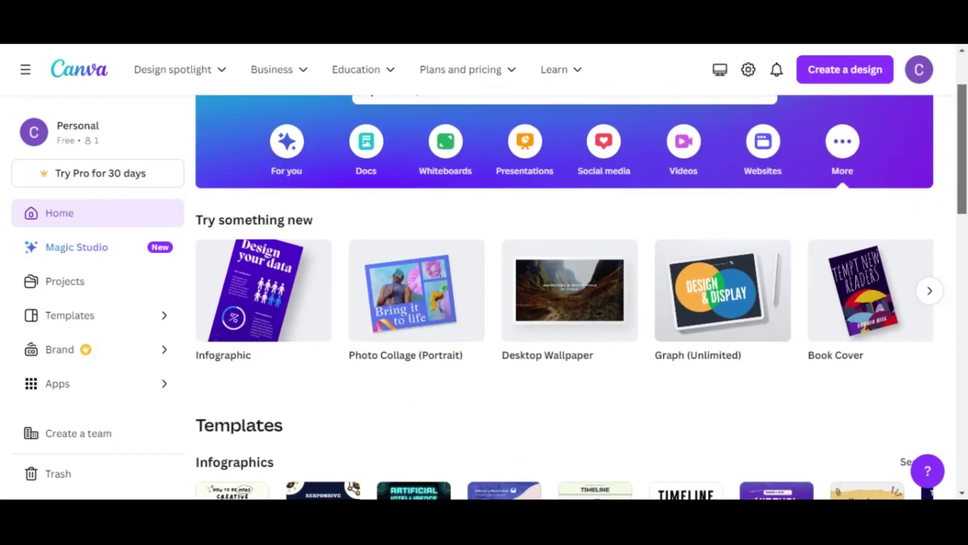
{"action": "left_click_drag", "start_coordinate": [959, 196], "coordinate": [962, 314]}
{"action": "scroll", "coordinate": [575, 295], "scroll_direction": "down", "scroll_amount": 3}
{"action": "scroll", "coordinate": [575, 296], "scroll_direction": "down", "scroll_amount": 4}
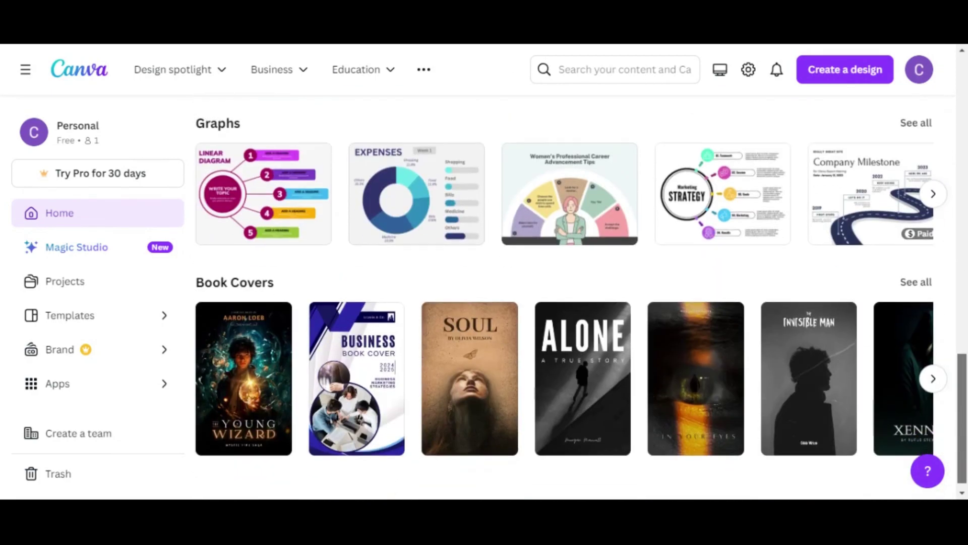
{"action": "scroll", "coordinate": [563, 303], "scroll_direction": "up", "scroll_amount": 2}
{"action": "scroll", "coordinate": [564, 302], "scroll_direction": "up", "scroll_amount": 4}
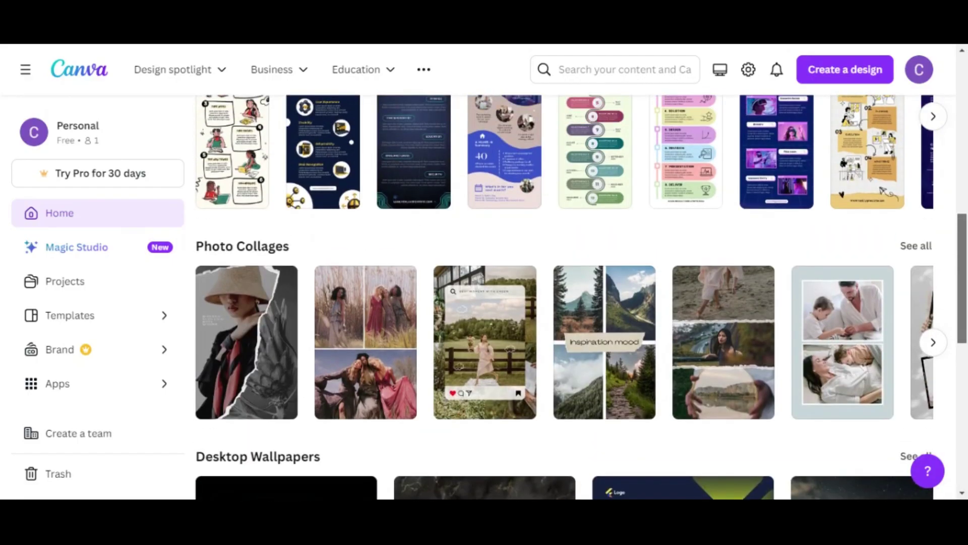
{"action": "scroll", "coordinate": [563, 303], "scroll_direction": "up", "scroll_amount": 2}
{"action": "scroll", "coordinate": [598, 227], "scroll_direction": "up", "scroll_amount": 3}
{"action": "scroll", "coordinate": [598, 227], "scroll_direction": "up", "scroll_amount": 3}
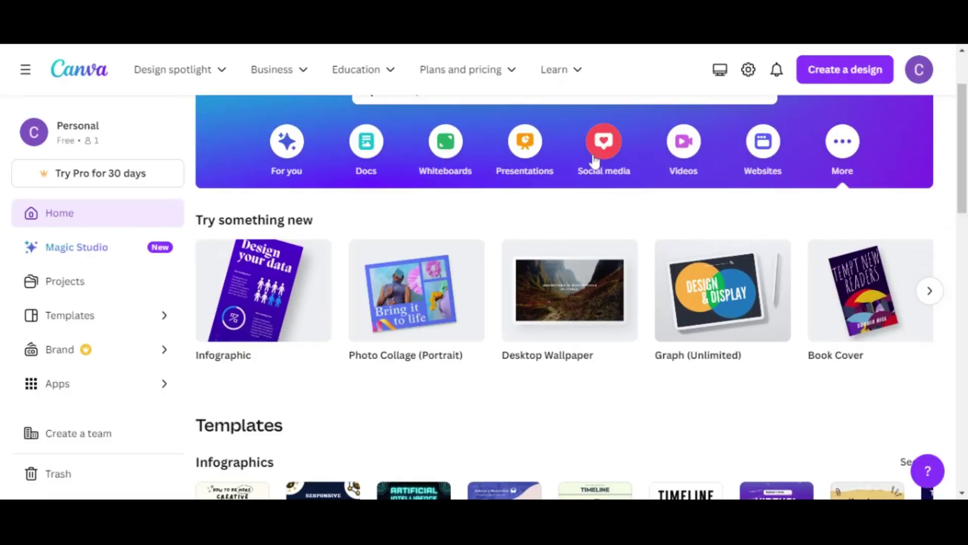
{"action": "left_click", "coordinate": [598, 151]}
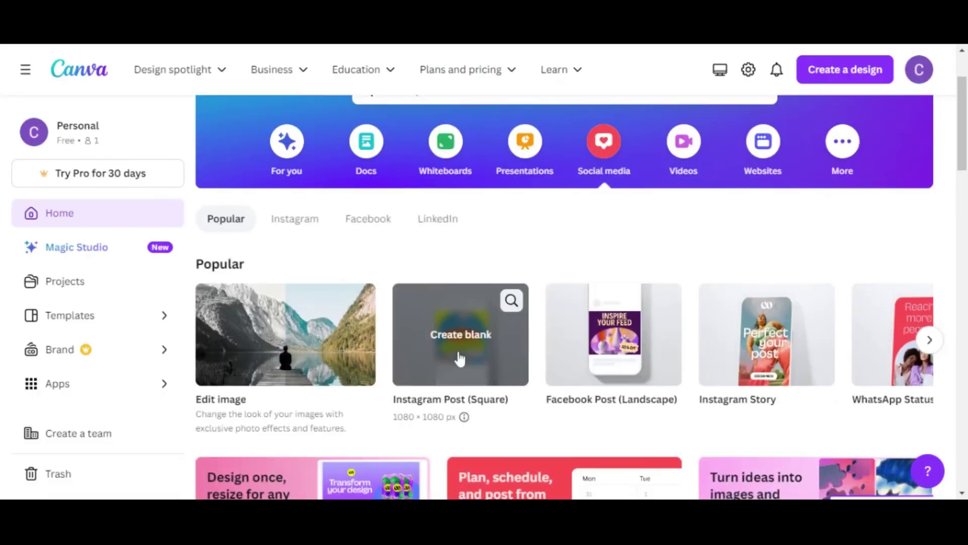
{"action": "left_click", "coordinate": [931, 340]}
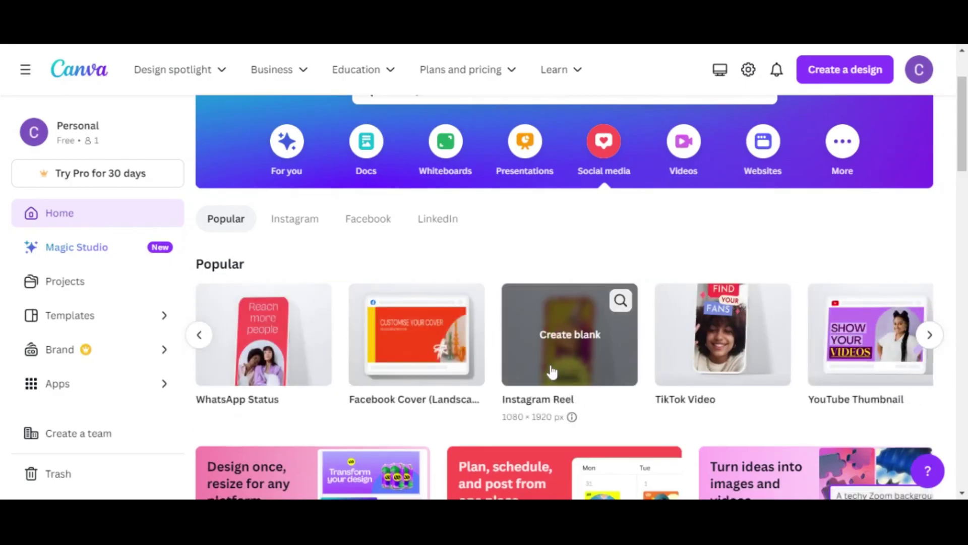
{"action": "left_click", "coordinate": [931, 336]}
{"action": "mouse_move", "coordinate": [569, 335]}
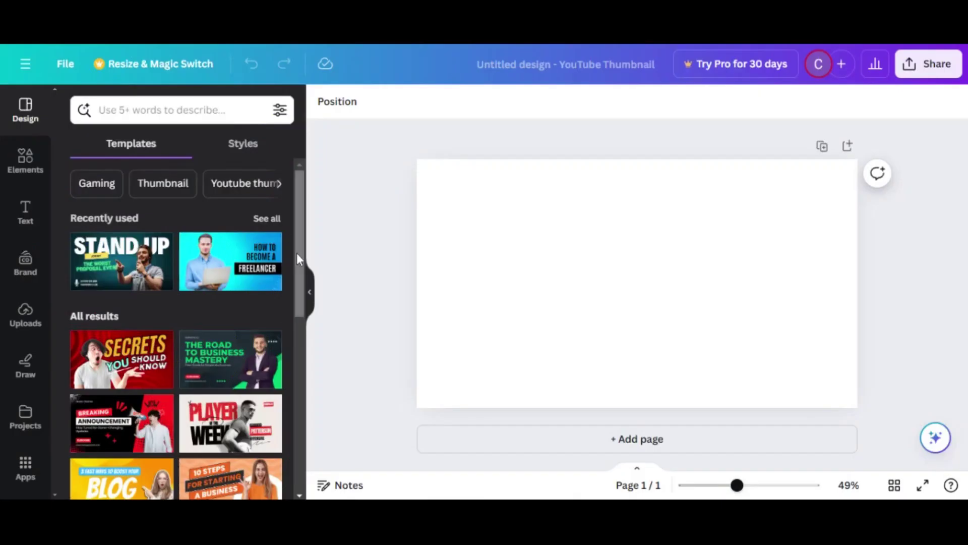
{"action": "mouse_move", "coordinate": [296, 259]}
{"action": "left_mouse_down"}
{"action": "mouse_move", "coordinate": [295, 433]}
{"action": "mouse_move", "coordinate": [299, 254]}
{"action": "left_mouse_up"}
Apply the Earn Money Online template and reposition the man's photo.
{"action": "left_click", "coordinate": [212, 274]}
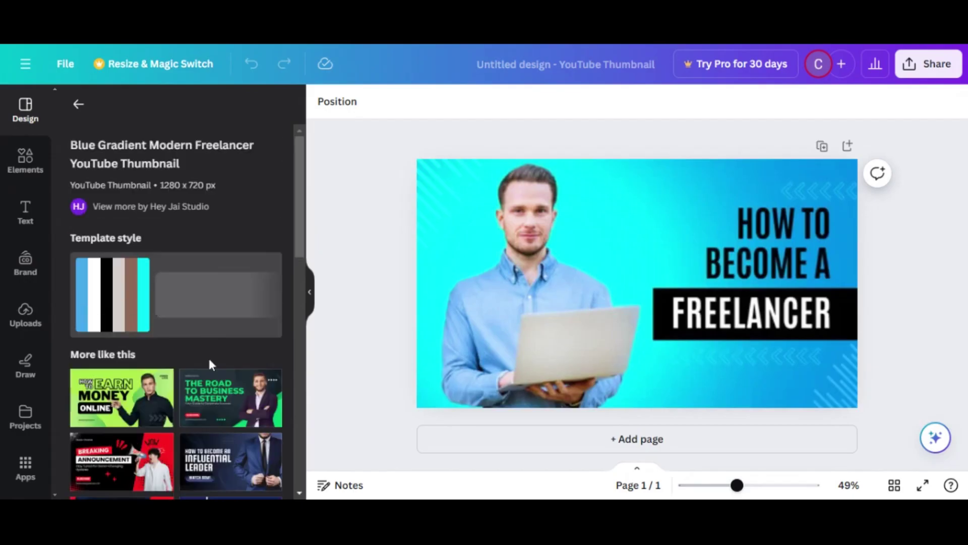
{"action": "left_click", "coordinate": [224, 416]}
{"action": "left_click", "coordinate": [145, 425]}
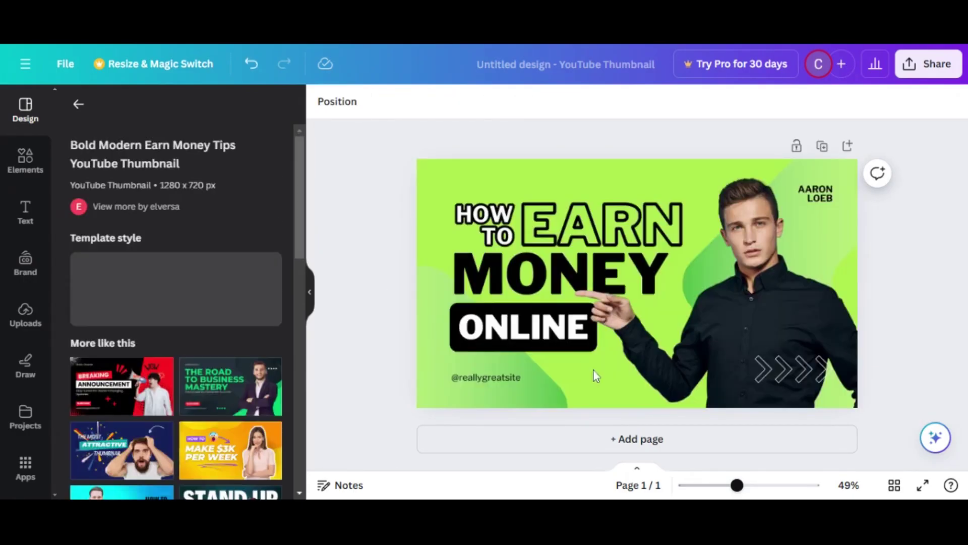
{"action": "left_click", "coordinate": [779, 297]}
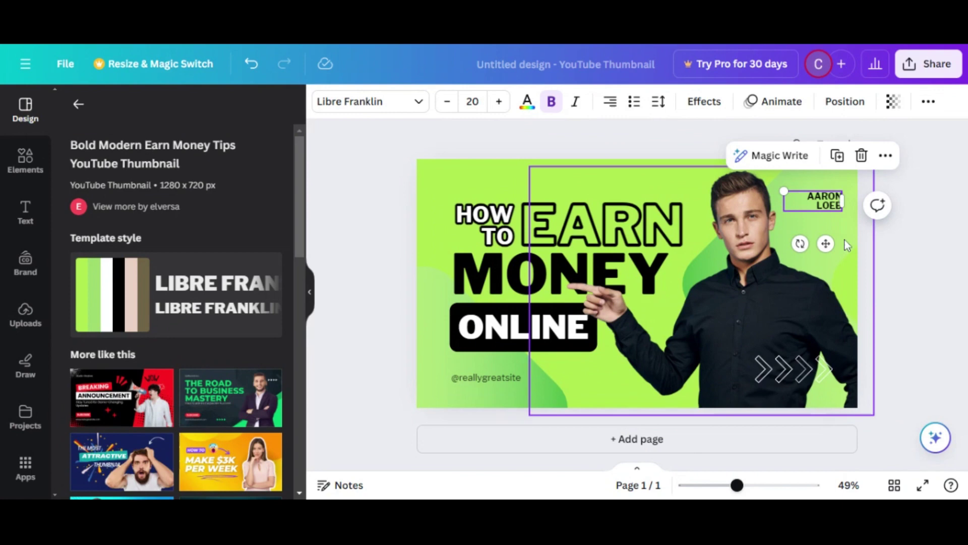
{"action": "left_click_drag", "start_coordinate": [762, 285], "coordinate": [779, 190]}
Rearrange the headline words, moving EARN up beside HOW TO.
{"action": "left_click_drag", "start_coordinate": [311, 465], "coordinate": [473, 388]}
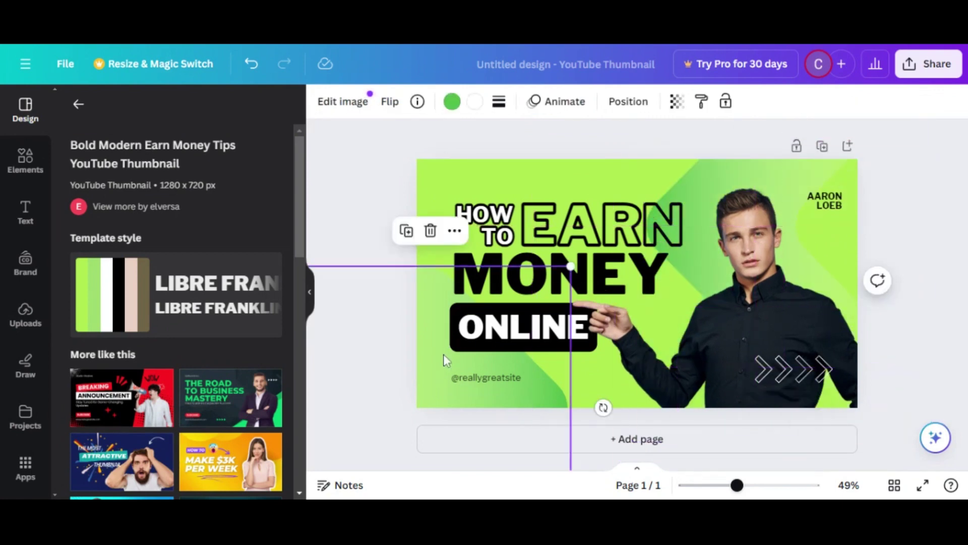
{"action": "left_click", "coordinate": [463, 341]}
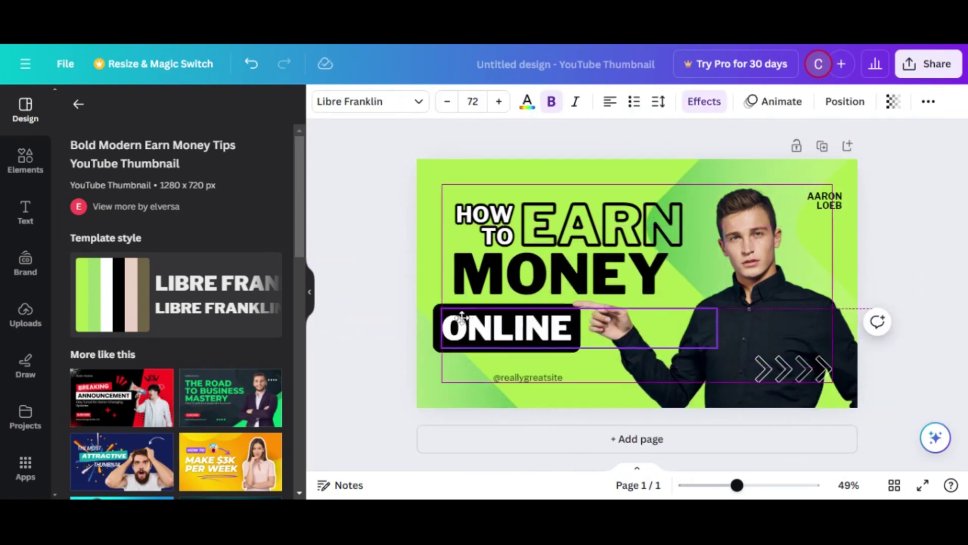
{"action": "left_click", "coordinate": [447, 288]}
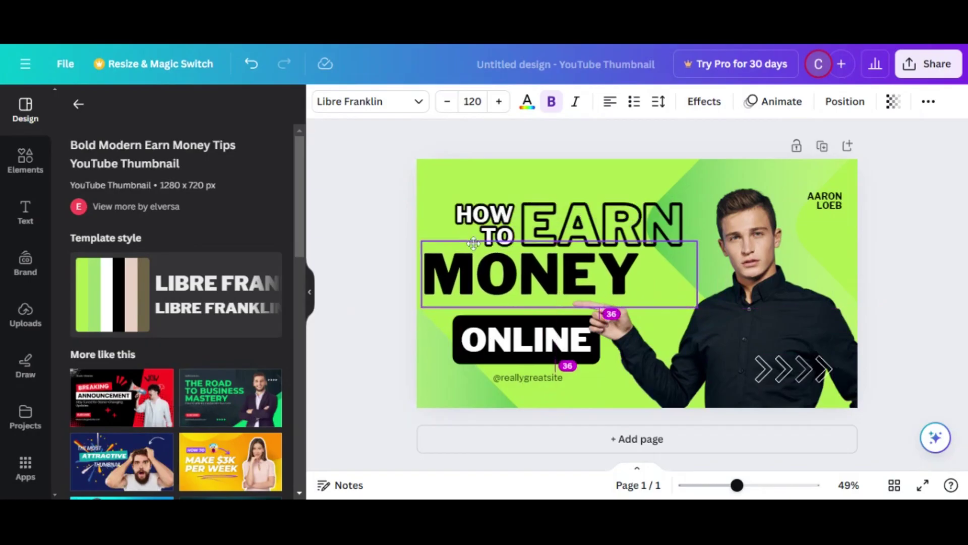
{"action": "left_click", "coordinate": [462, 212]}
{"action": "left_click", "coordinate": [533, 227]}
{"action": "left_click_drag", "start_coordinate": [534, 227], "coordinate": [503, 220]}
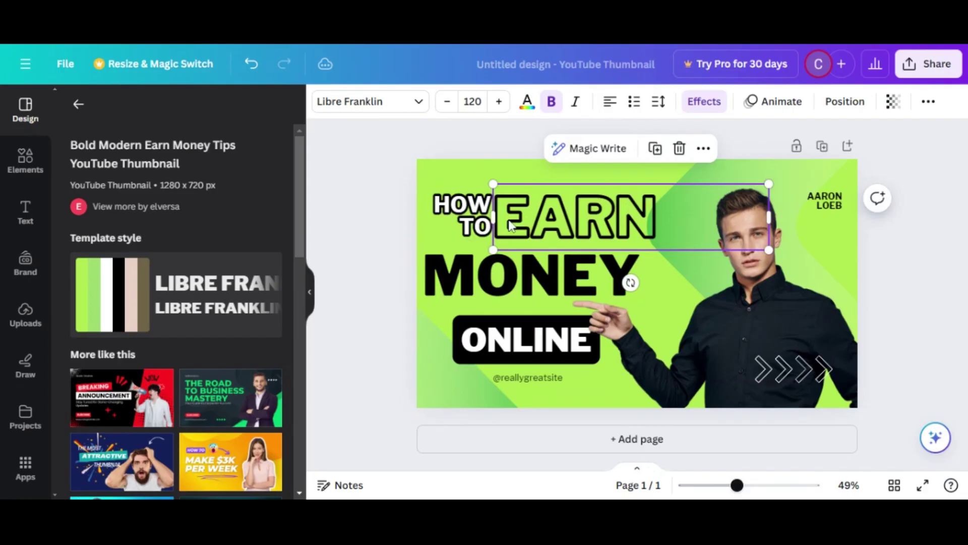
{"action": "double_click", "coordinate": [530, 220]}
{"action": "double_click", "coordinate": [460, 217]}
{"action": "double_click", "coordinate": [463, 274]}
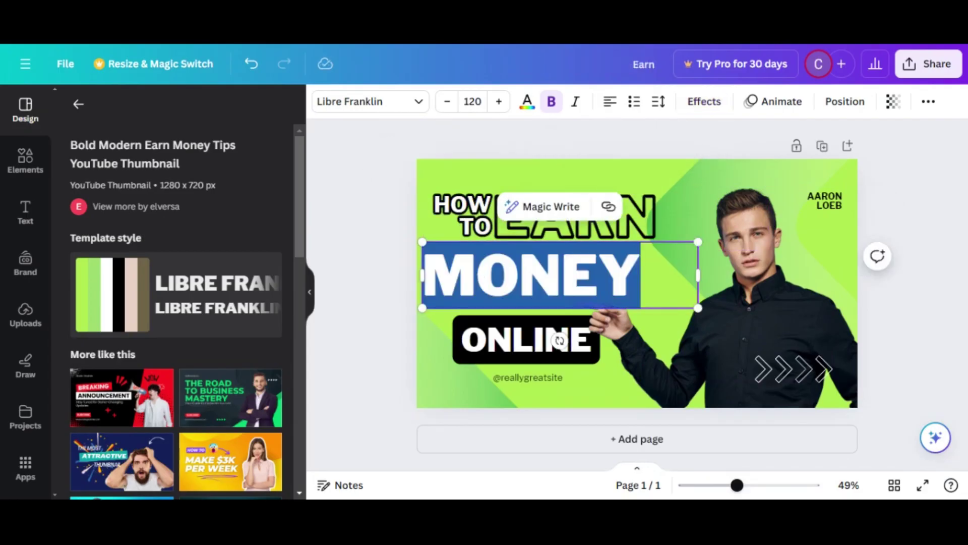
{"action": "double_click", "coordinate": [479, 335]}
{"action": "double_click", "coordinate": [523, 377]}
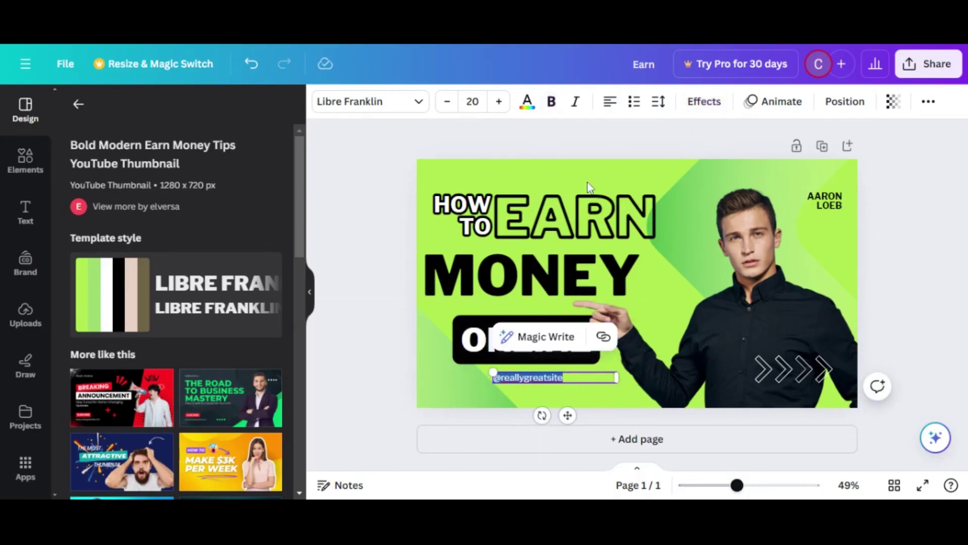
Try several background colours on the page, then settle on white.
{"action": "left_click", "coordinate": [469, 394]}
{"action": "left_click", "coordinate": [323, 101]}
{"action": "left_click", "coordinate": [232, 189]}
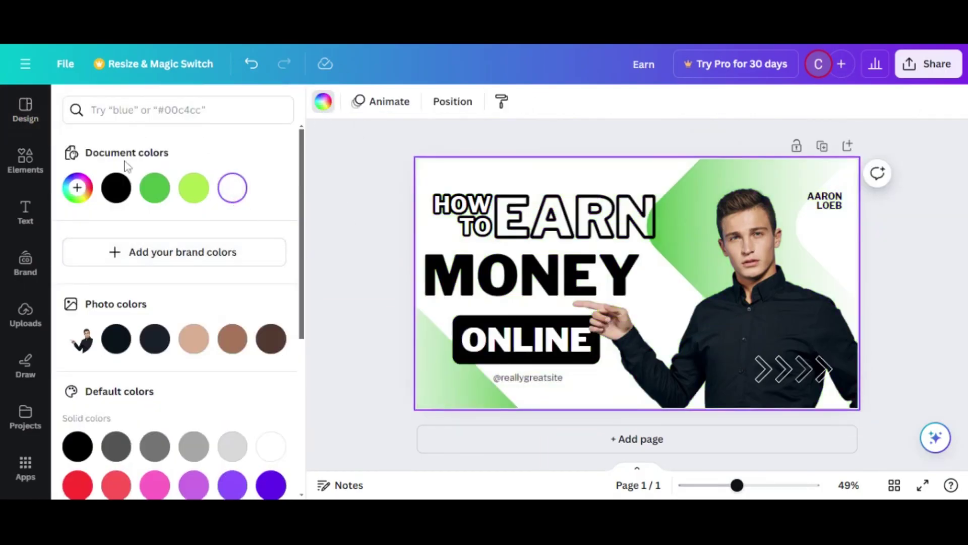
{"action": "left_click", "coordinate": [118, 186]}
{"action": "left_click", "coordinate": [198, 345]}
{"action": "left_click", "coordinate": [226, 445]}
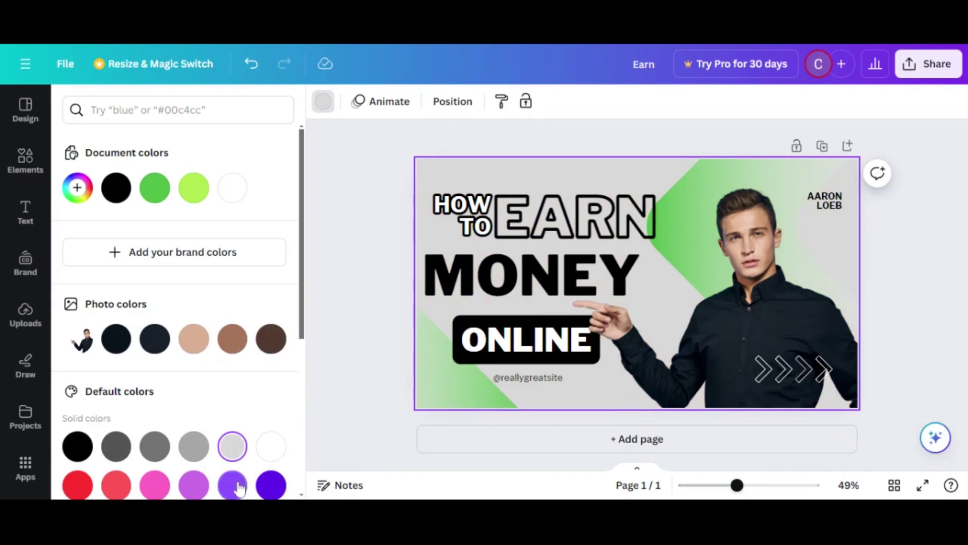
{"action": "left_click", "coordinate": [268, 484]}
{"action": "left_click", "coordinate": [114, 484]}
{"action": "left_click", "coordinate": [195, 187]}
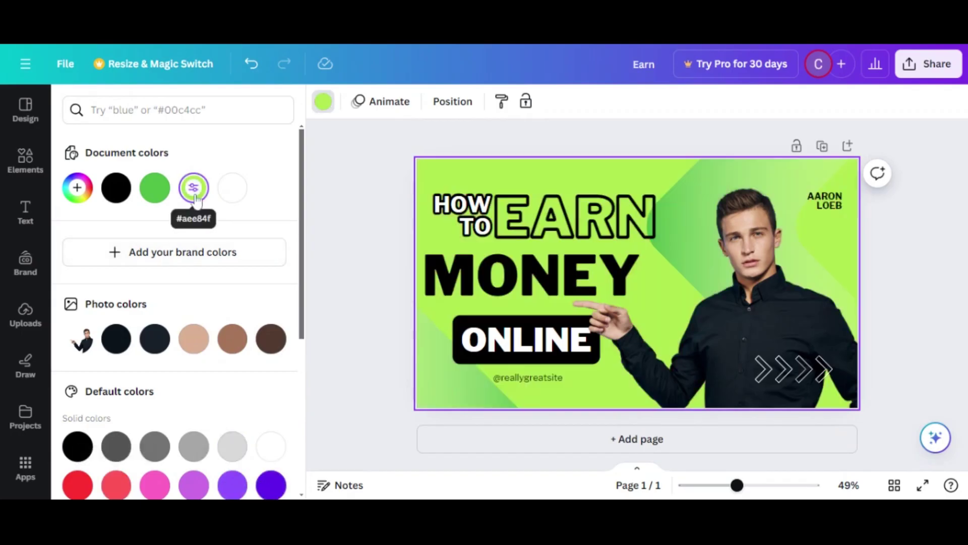
{"action": "left_click", "coordinate": [155, 186]}
{"action": "left_click", "coordinate": [233, 188]}
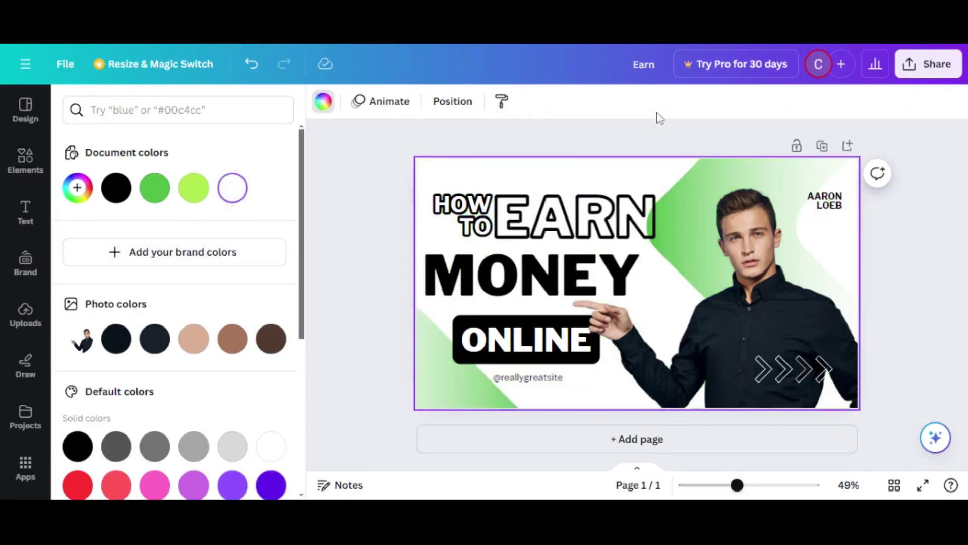
Download the thumbnail as a PNG.
{"action": "left_click", "coordinate": [929, 64]}
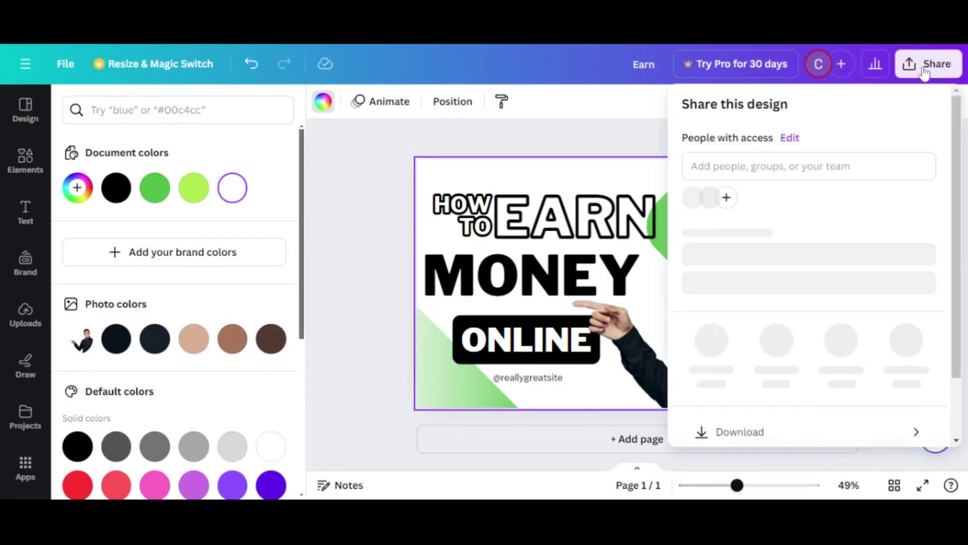
{"action": "scroll", "coordinate": [951, 303], "scroll_direction": "down", "scroll_amount": 2}
{"action": "left_click", "coordinate": [810, 357]}
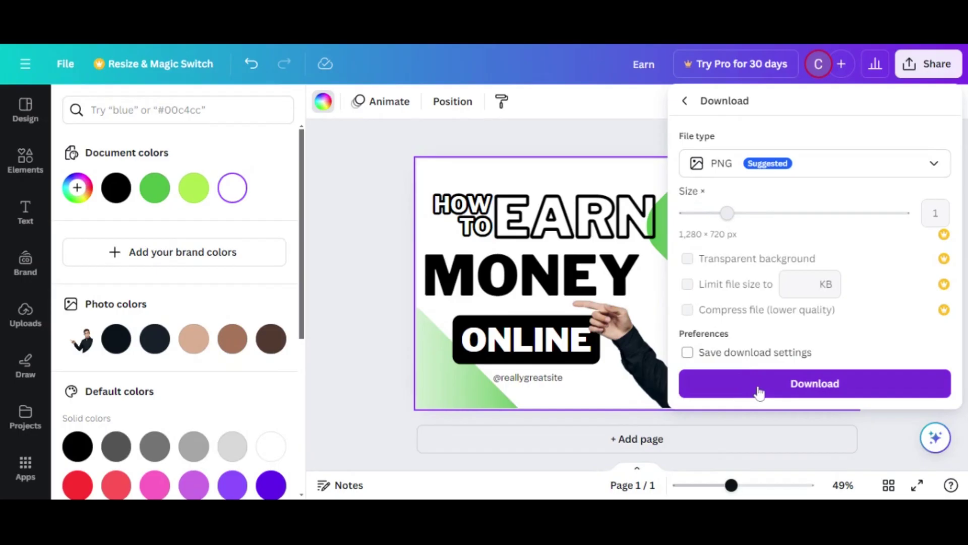
{"action": "left_click", "coordinate": [758, 385]}
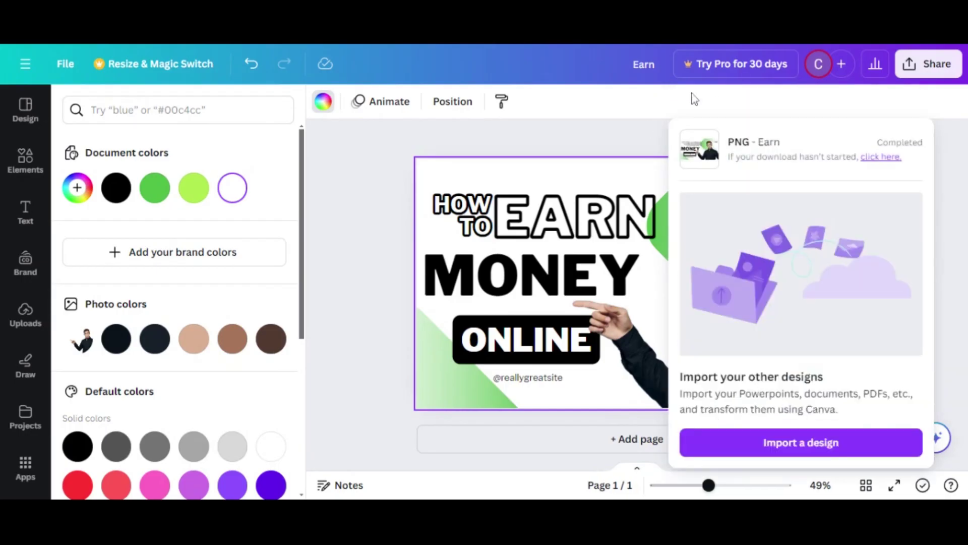
Close the download panel and page the Popular carousel to reveal YouTube Thumbnail.
{"action": "left_click", "coordinate": [514, 226]}
{"action": "left_click", "coordinate": [511, 139]}
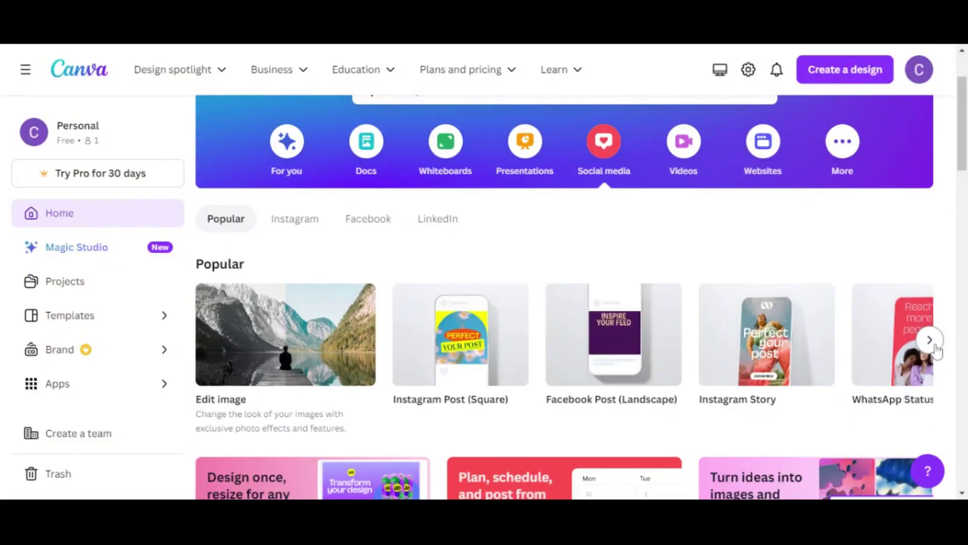
{"action": "left_click", "coordinate": [930, 337]}
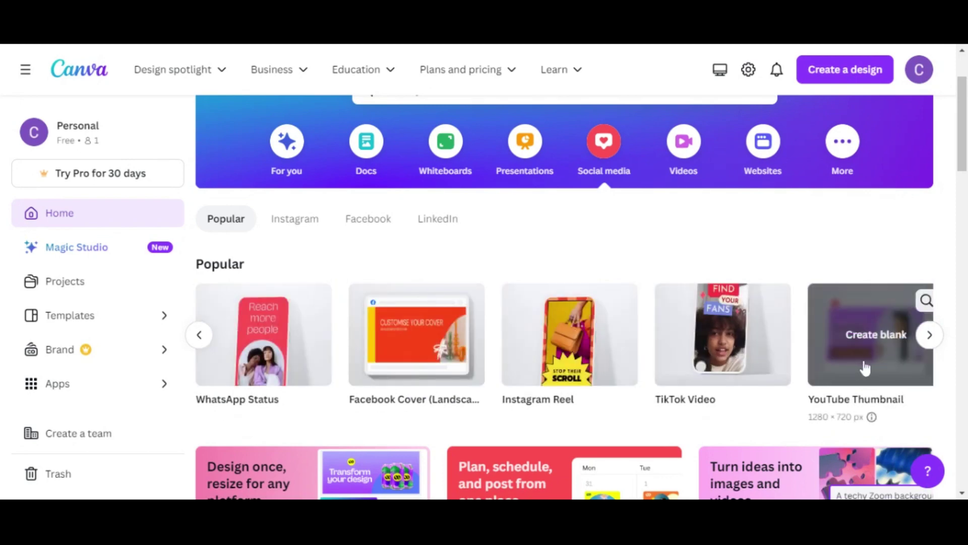
{"action": "left_click", "coordinate": [929, 336]}
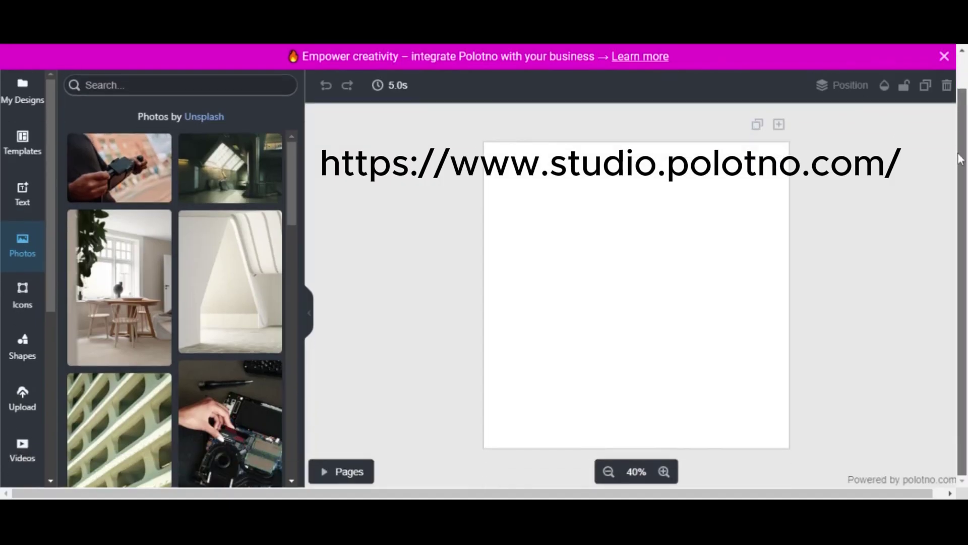
Load the New Year outer space party template from the Templates collection.
{"action": "left_click", "coordinate": [28, 189]}
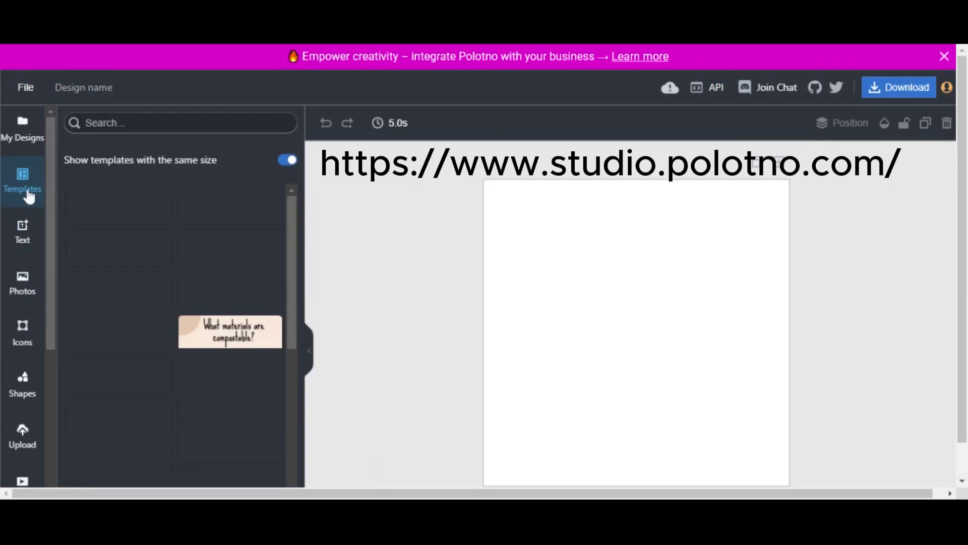
{"action": "left_click", "coordinate": [23, 147]}
{"action": "left_click", "coordinate": [25, 174]}
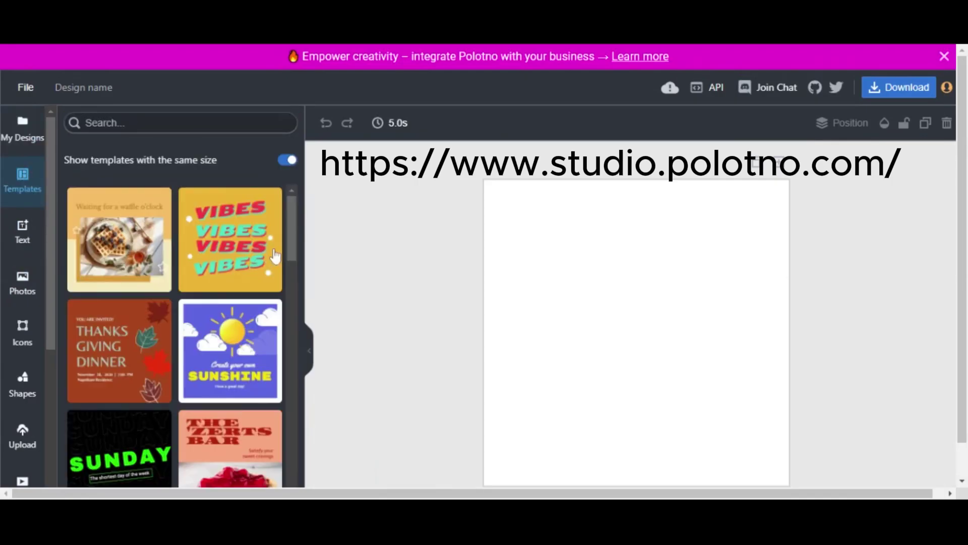
{"action": "mouse_move", "coordinate": [292, 236]}
{"action": "left_mouse_down"}
{"action": "mouse_move", "coordinate": [289, 354]}
{"action": "mouse_move", "coordinate": [263, 393]}
{"action": "mouse_move", "coordinate": [297, 334]}
{"action": "left_mouse_up"}
{"action": "left_click", "coordinate": [241, 264]}
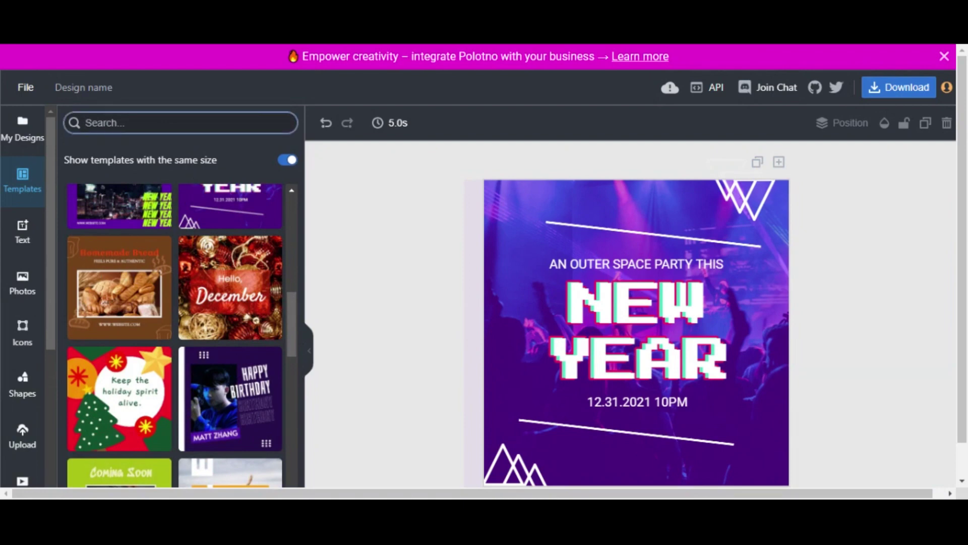
Show templates of every size and try the Blockchain and Cryptocurrency template.
{"action": "left_click", "coordinate": [289, 161]}
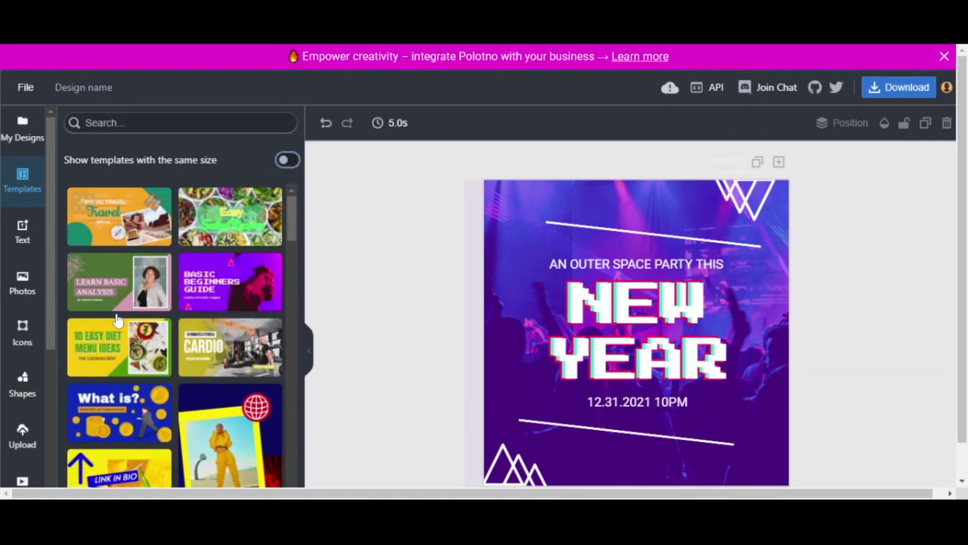
{"action": "left_click", "coordinate": [105, 407]}
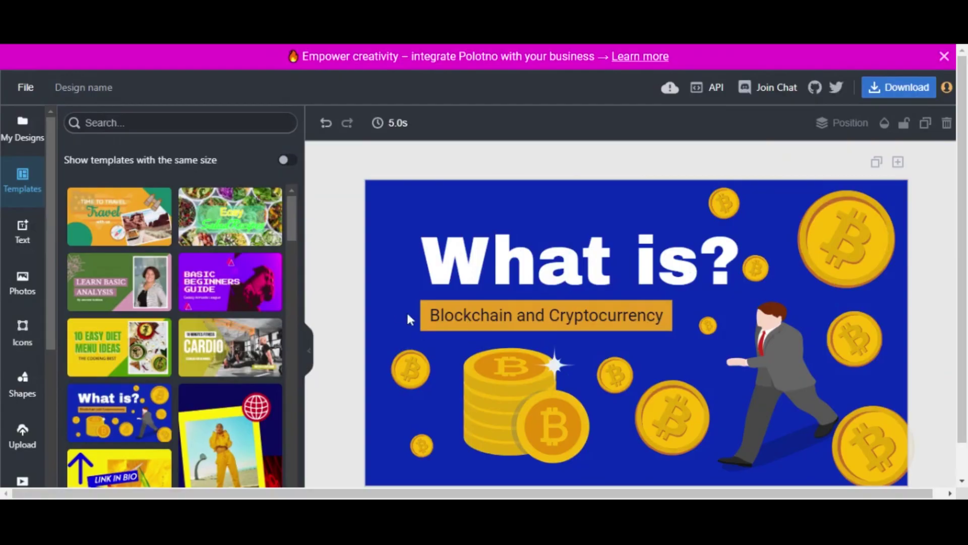
{"action": "scroll", "coordinate": [454, 341], "scroll_direction": "down", "scroll_amount": 1}
{"action": "left_click_drag", "start_coordinate": [524, 371], "coordinate": [600, 333]}
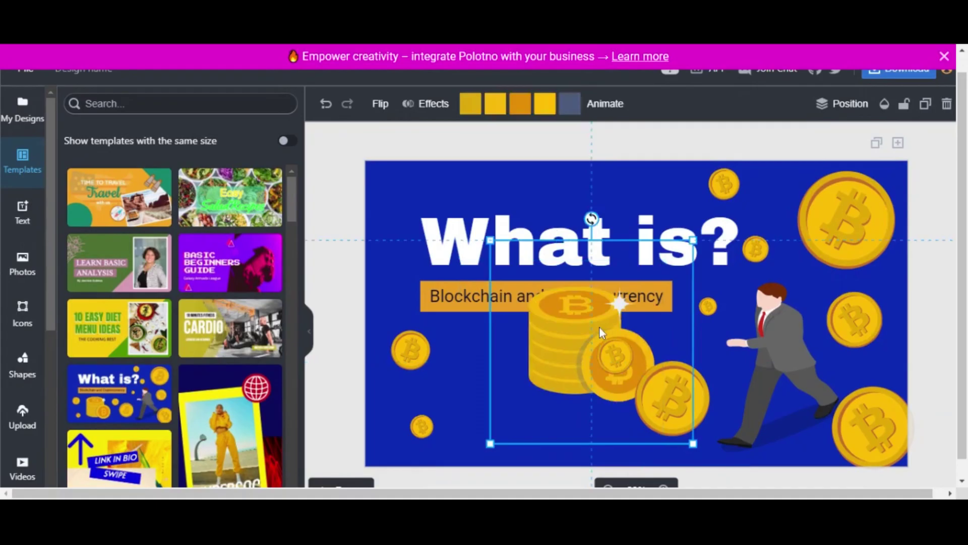
{"action": "key", "text": "ctrl+z"}
{"action": "left_click", "coordinate": [605, 295]}
{"action": "left_click", "coordinate": [659, 255]}
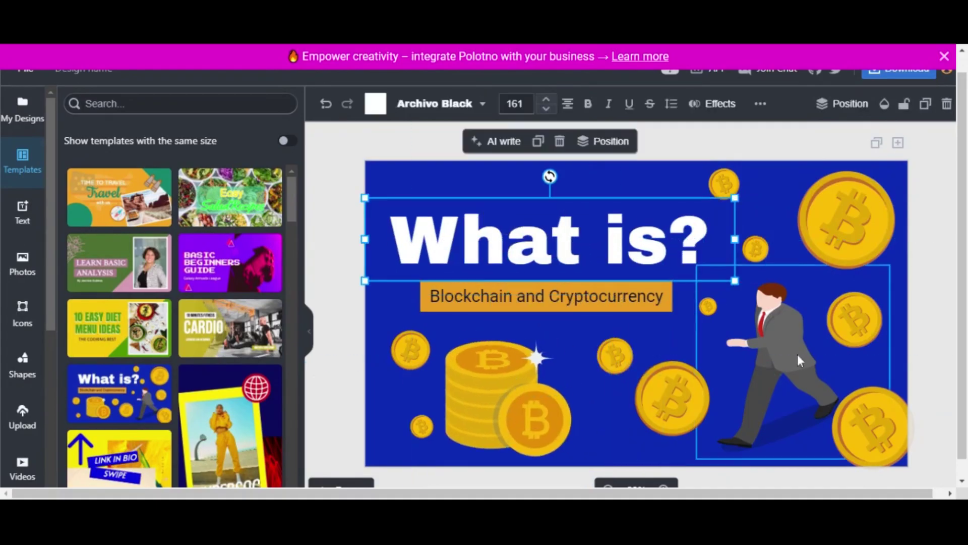
{"action": "left_click", "coordinate": [798, 360]}
Load the 10 Minutes Fitness Cardio template and turn its heading box green.
{"action": "left_click", "coordinate": [230, 312]}
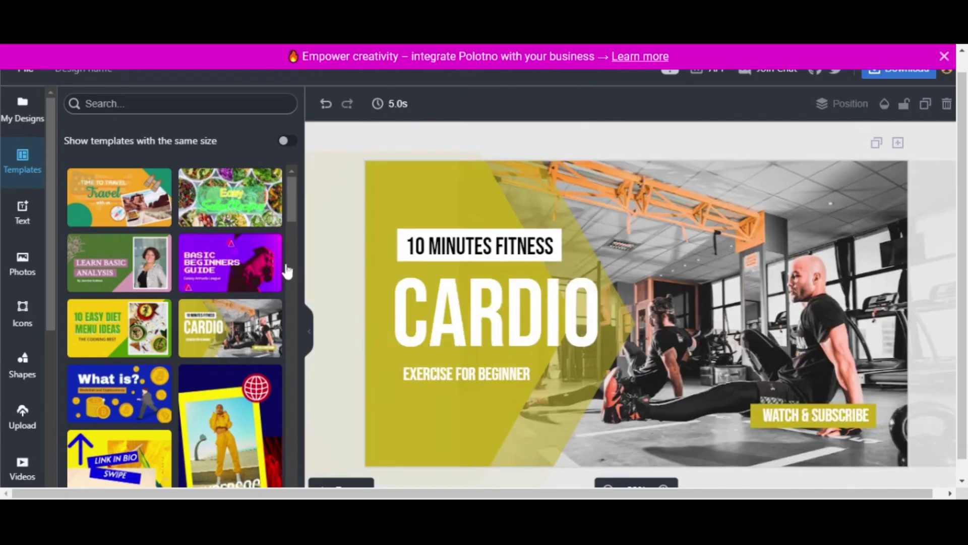
{"action": "left_click_drag", "start_coordinate": [460, 365], "coordinate": [464, 371]}
{"action": "left_click_drag", "start_coordinate": [438, 257], "coordinate": [435, 222]}
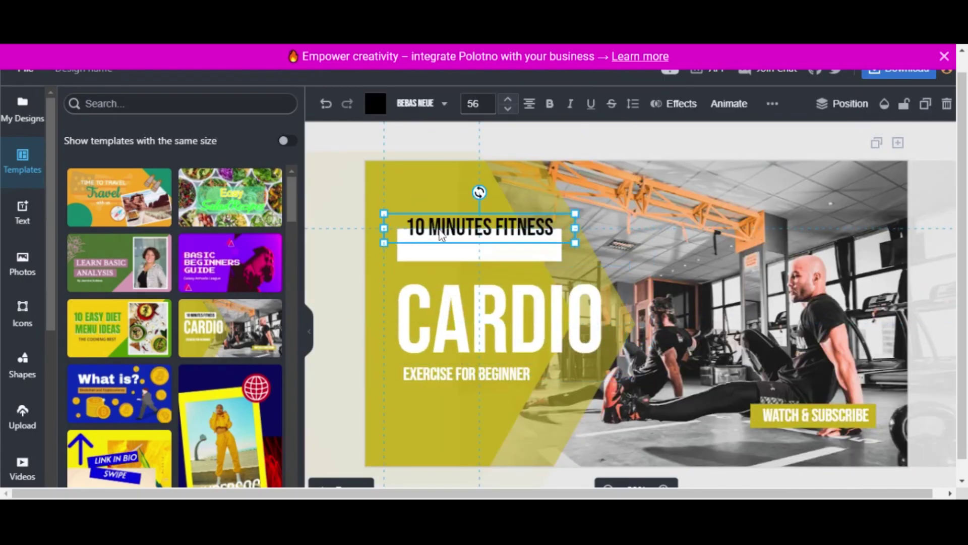
{"action": "left_click", "coordinate": [484, 106]}
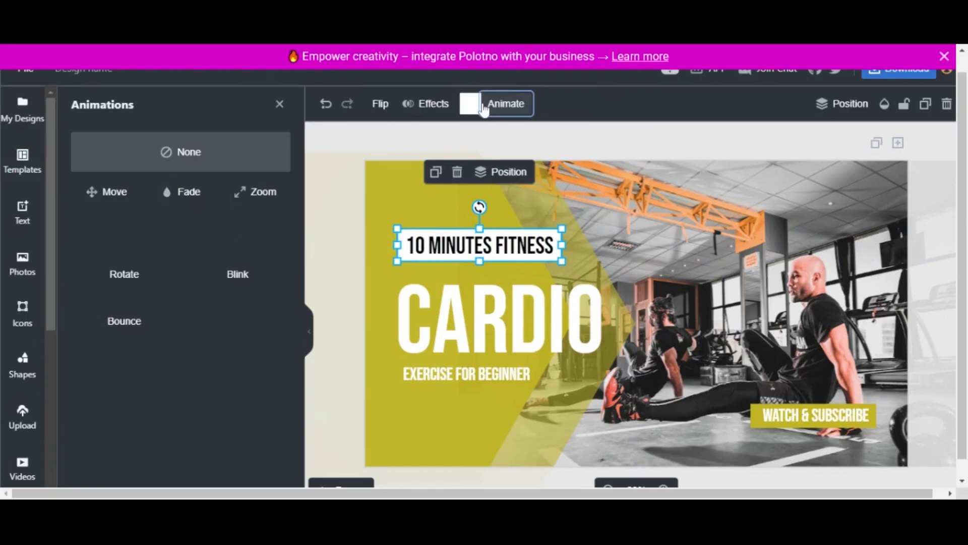
{"action": "left_click", "coordinate": [470, 105]}
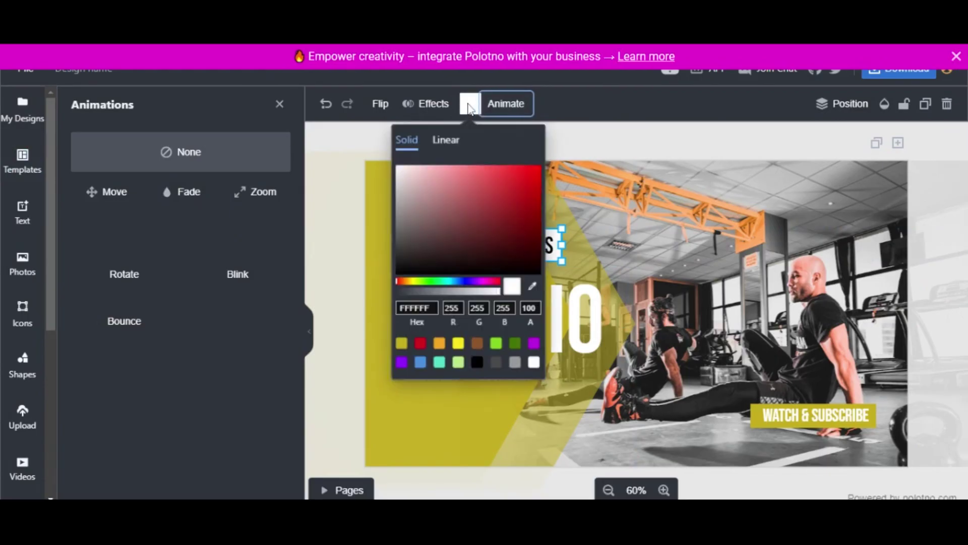
{"action": "left_click", "coordinate": [495, 338]}
{"action": "left_click", "coordinate": [603, 174]}
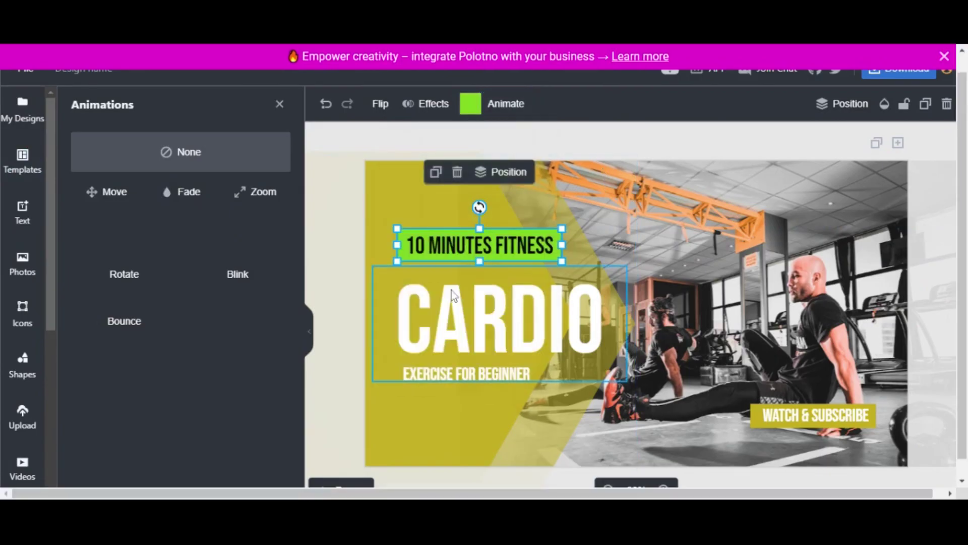
{"action": "left_click", "coordinate": [448, 313]}
{"action": "left_click_drag", "start_coordinate": [290, 212], "coordinate": [290, 378]}
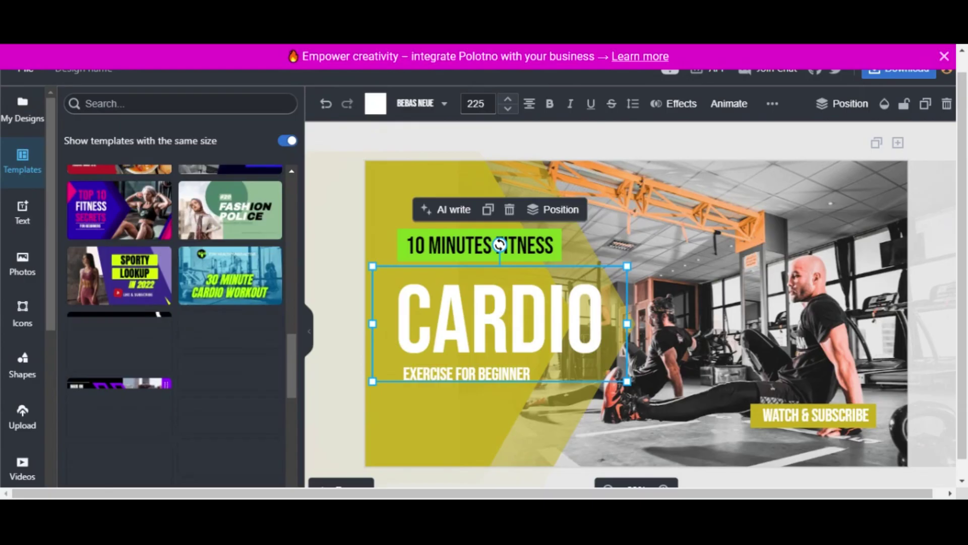
Try Fashion Police and Packing Checklist, then load Best Games and reposition the VR photo.
{"action": "left_click", "coordinate": [207, 237]}
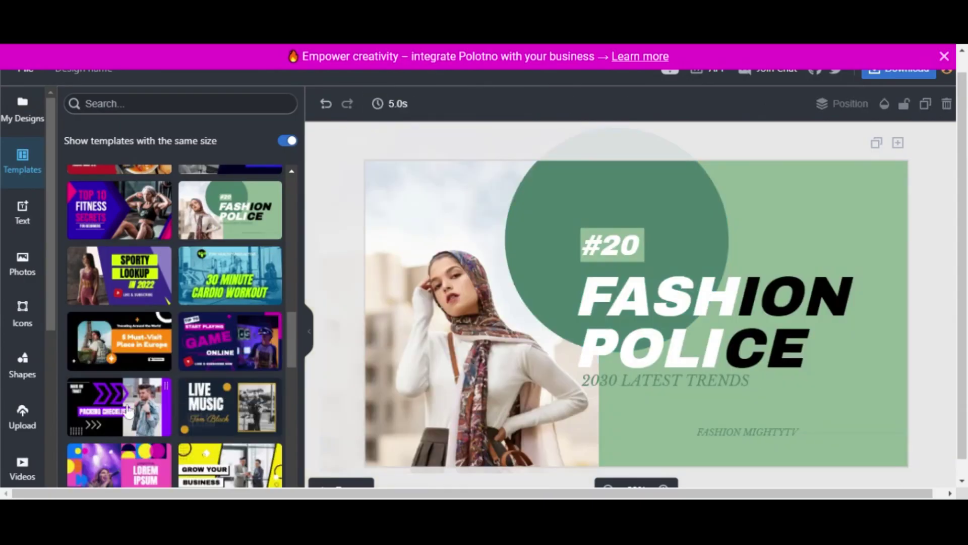
{"action": "left_click", "coordinate": [127, 412]}
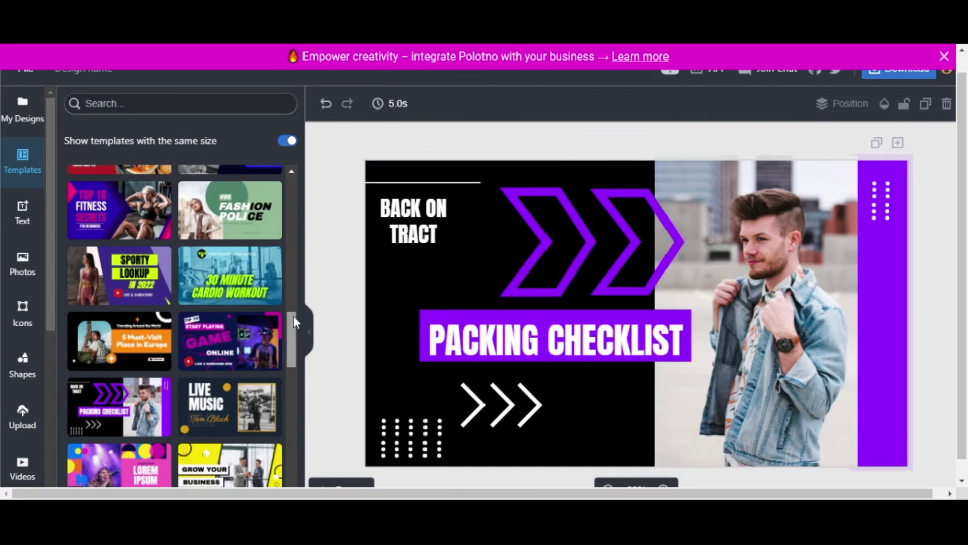
{"action": "left_click_drag", "start_coordinate": [294, 316], "coordinate": [282, 395]}
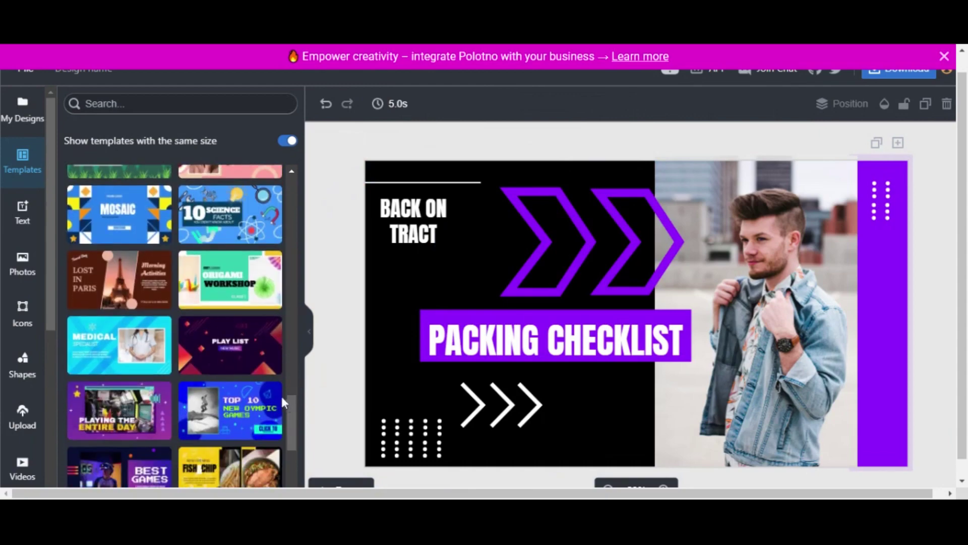
{"action": "left_click", "coordinate": [234, 350]}
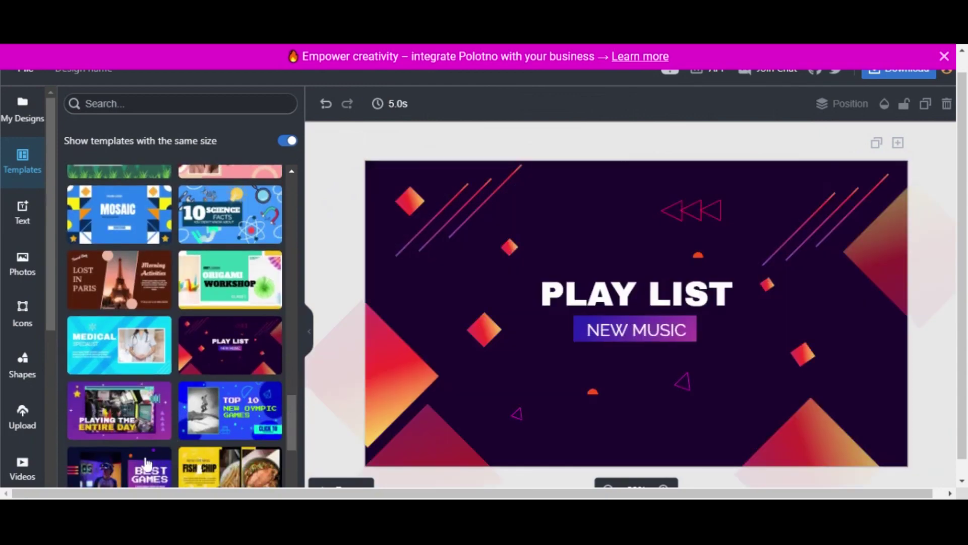
{"action": "mouse_move", "coordinate": [625, 356]}
{"action": "left_mouse_down"}
{"action": "mouse_move", "coordinate": [657, 335]}
{"action": "mouse_move", "coordinate": [614, 344]}
{"action": "left_mouse_up"}
Edit the Best Games title and subtitle, deleting letters from GAMES.
{"action": "left_click", "coordinate": [769, 299]}
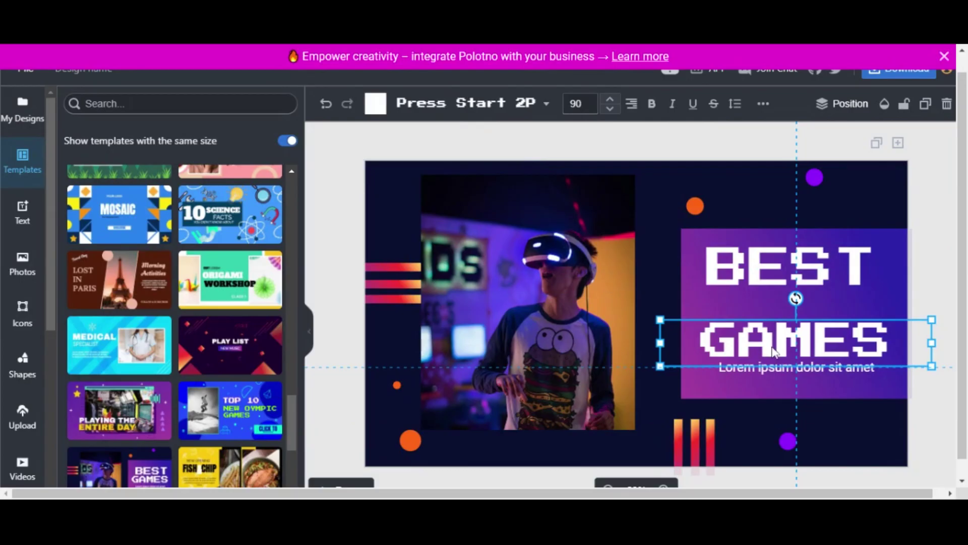
{"action": "left_click_drag", "start_coordinate": [774, 368], "coordinate": [770, 371]}
{"action": "double_click", "coordinate": [771, 371]}
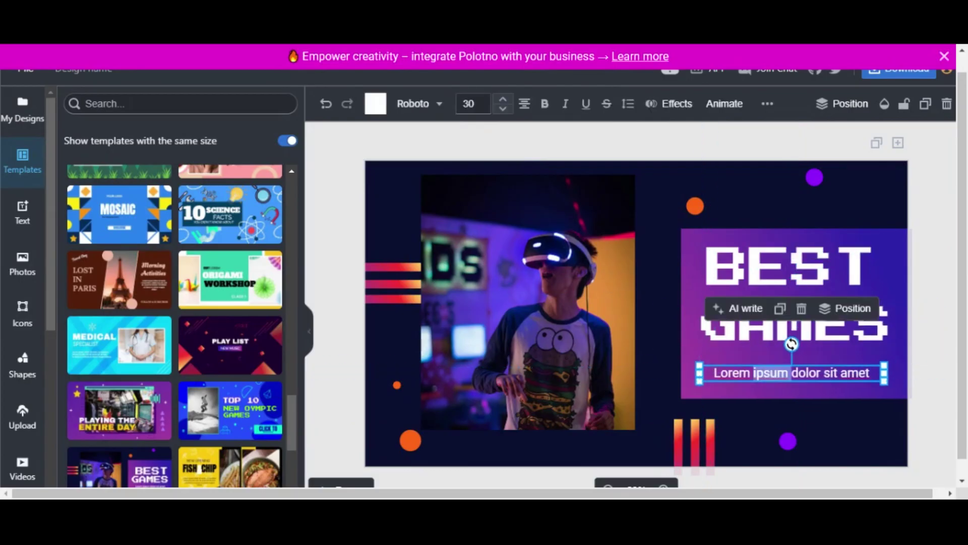
{"action": "left_click", "coordinate": [767, 336]}
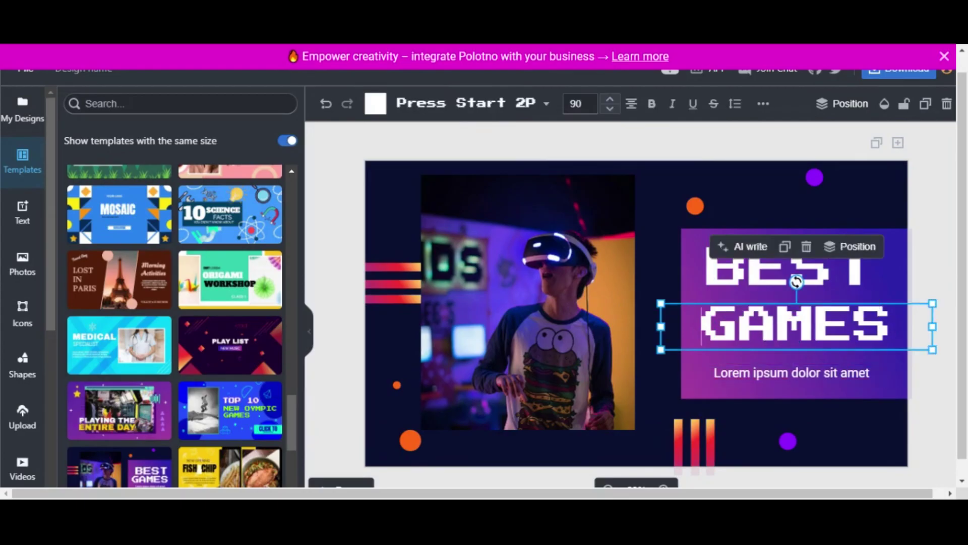
{"action": "key", "text": "BackSpace"}
{"action": "type", "text": "g"}
{"action": "key", "text": "BackSpace"}
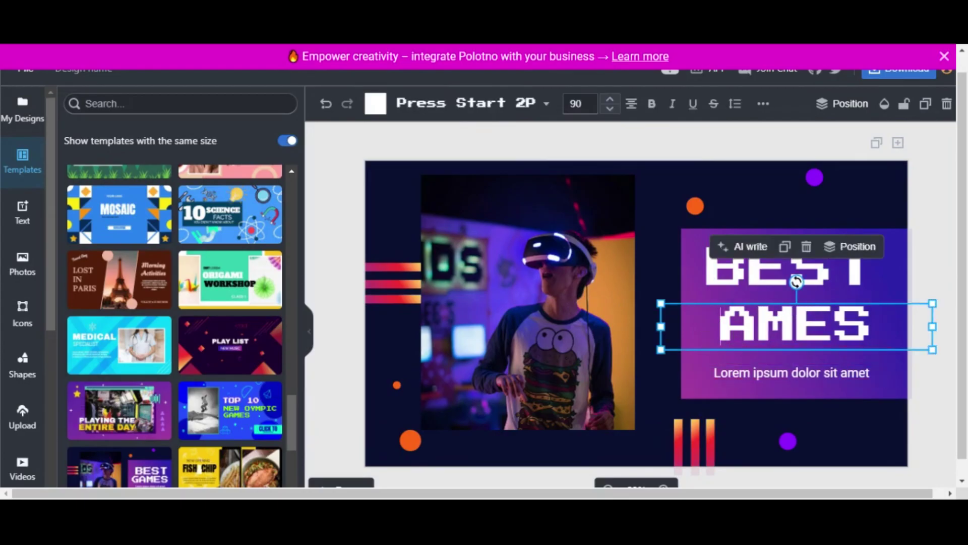
{"action": "type", "text": "G"}
{"action": "left_click", "coordinate": [672, 198]}
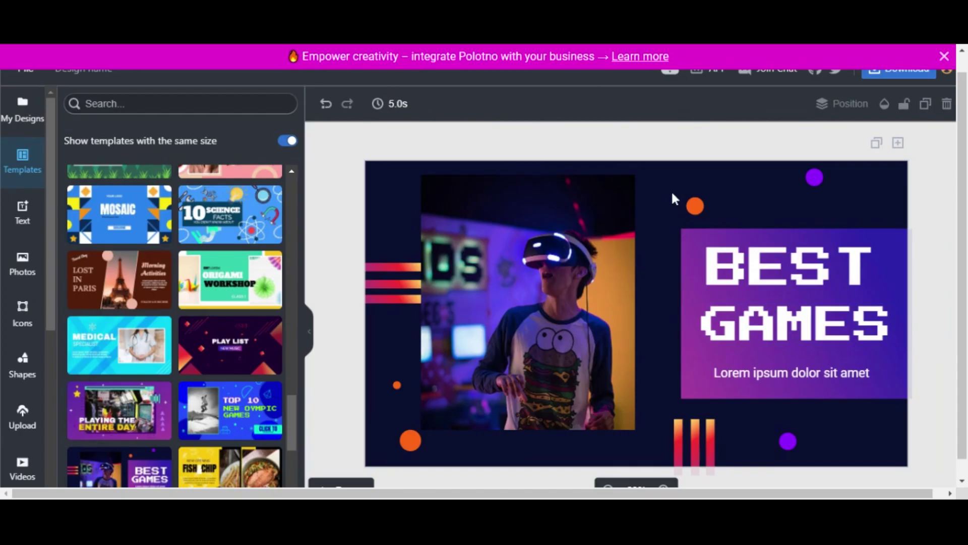
{"action": "scroll", "coordinate": [787, 137], "scroll_direction": "up", "scroll_amount": 1}
Download the Best Games design as a 1280×720 PNG.
{"action": "left_click", "coordinate": [900, 87]}
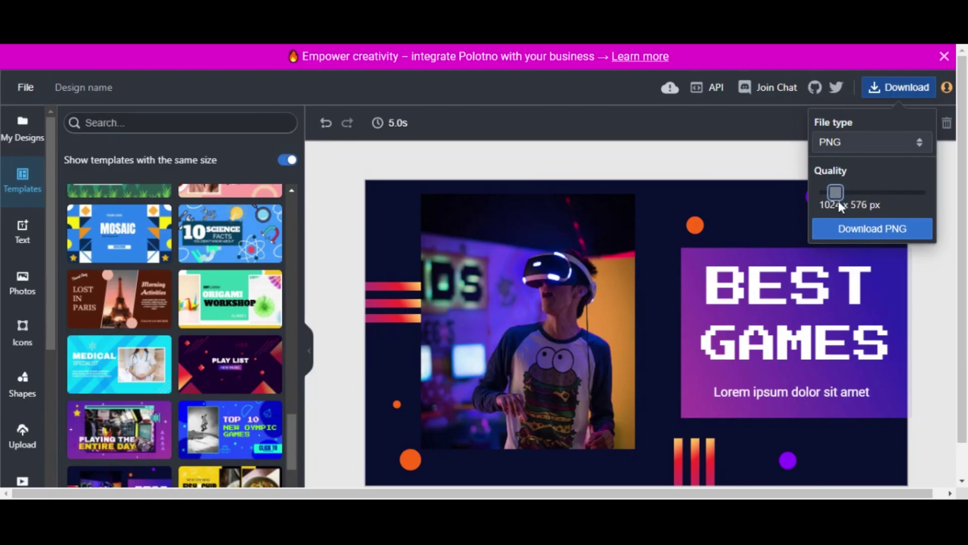
{"action": "left_click_drag", "start_coordinate": [838, 201], "coordinate": [843, 201]}
{"action": "left_click", "coordinate": [859, 236]}
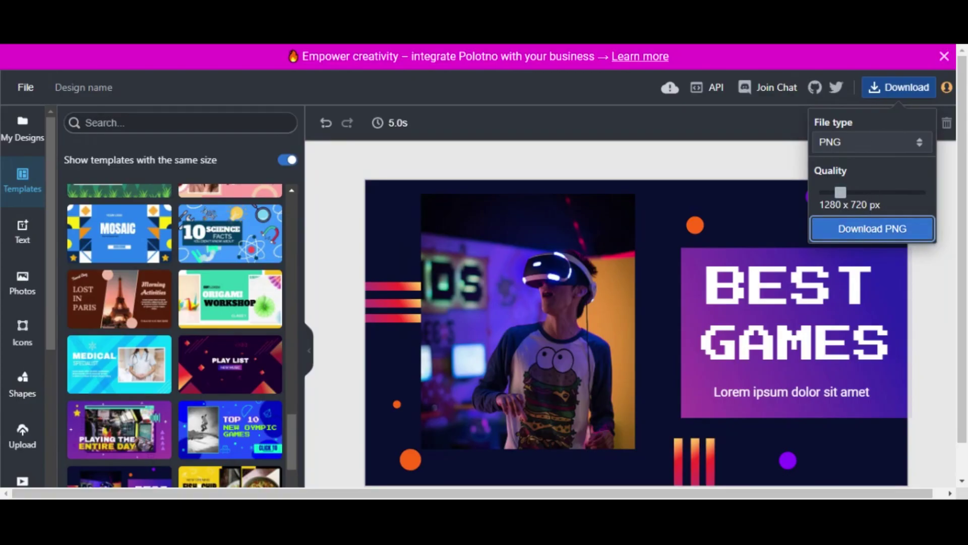
{"action": "left_click", "coordinate": [897, 94]}
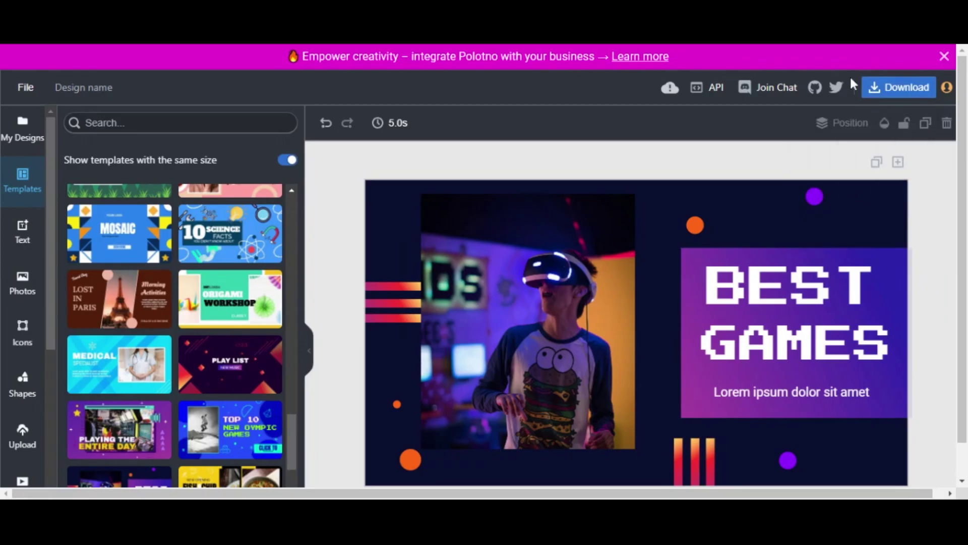
Add a trial stock photo, shrink it and move it right, then bring up Icons.
{"action": "left_click", "coordinate": [22, 231]}
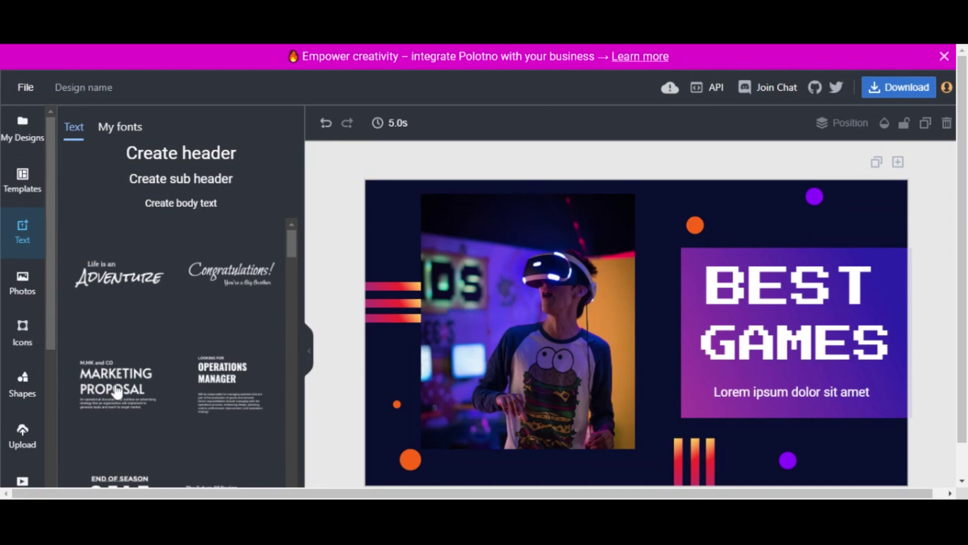
{"action": "left_click", "coordinate": [26, 293]}
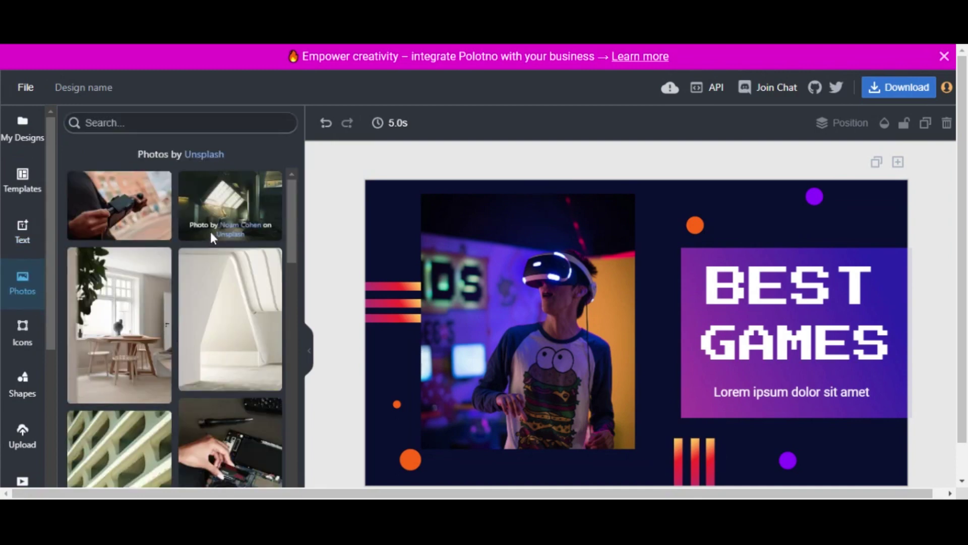
{"action": "left_click", "coordinate": [145, 214]}
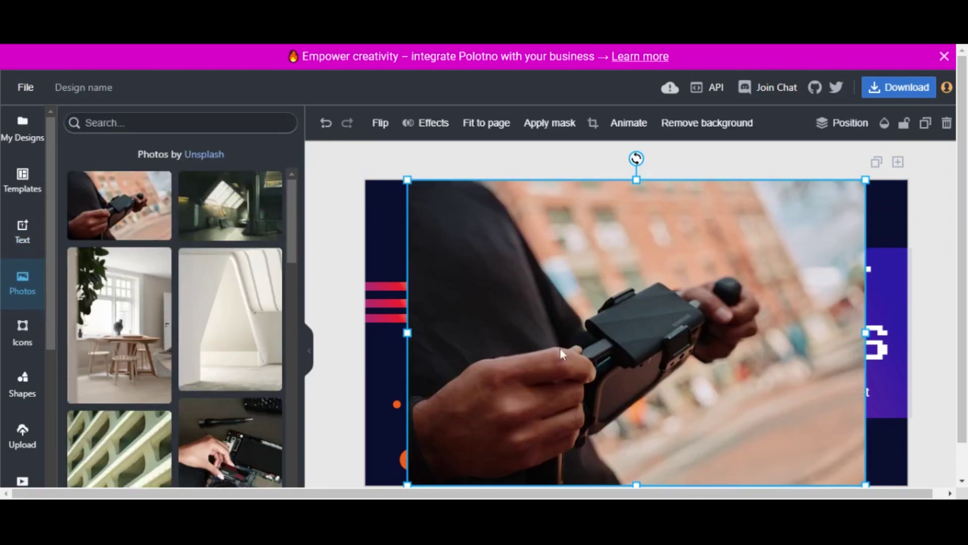
{"action": "left_click_drag", "start_coordinate": [407, 179], "coordinate": [588, 303]}
{"action": "left_click_drag", "start_coordinate": [667, 419], "coordinate": [670, 358]}
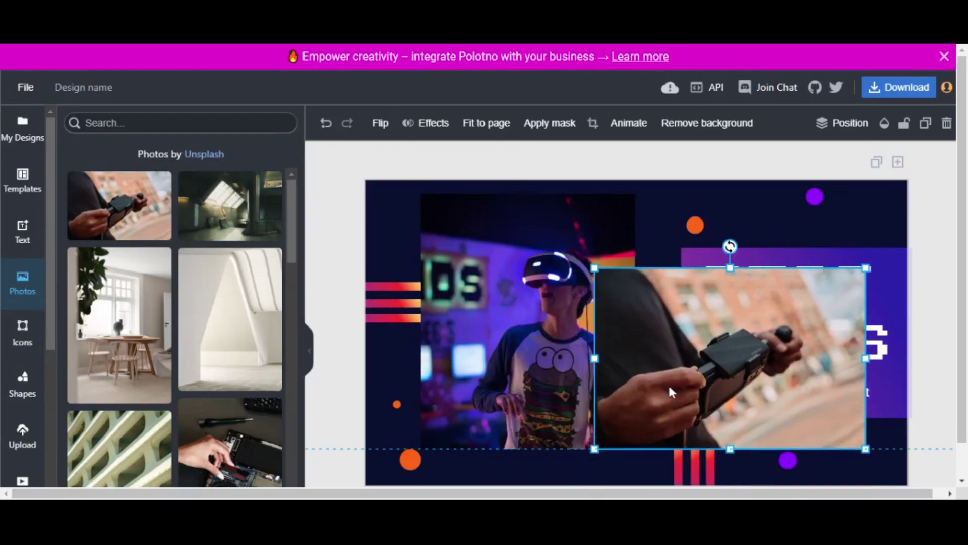
{"action": "left_click", "coordinate": [29, 345]}
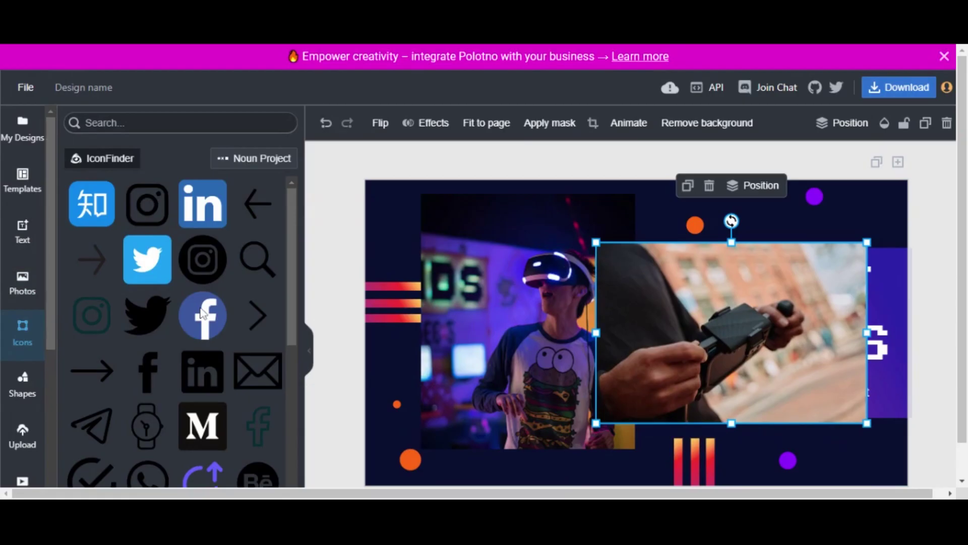
Delete the trial photo and place a shrunken red YouTube icon on the photo's lower left.
{"action": "key", "text": "Delete"}
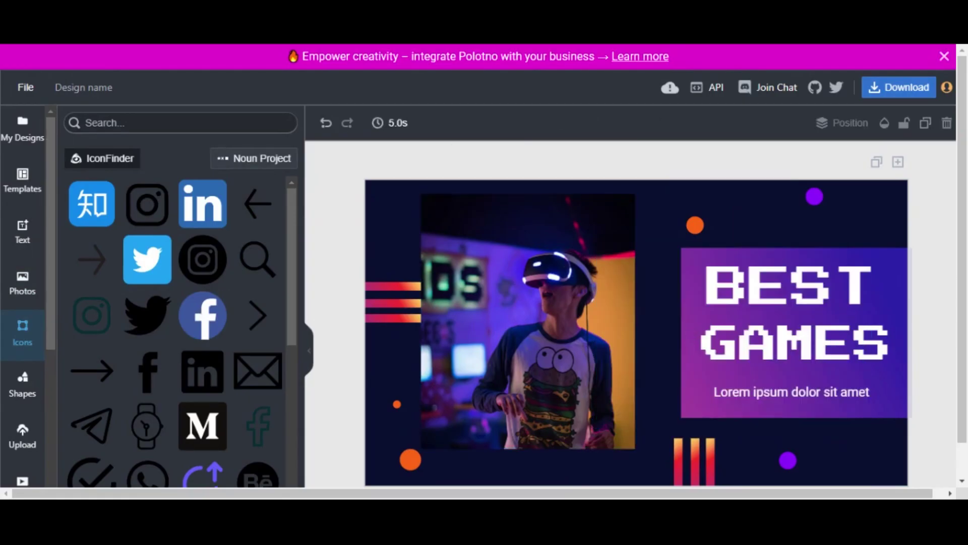
{"action": "left_click", "coordinate": [181, 122]}
{"action": "type", "text": "Youtu"}
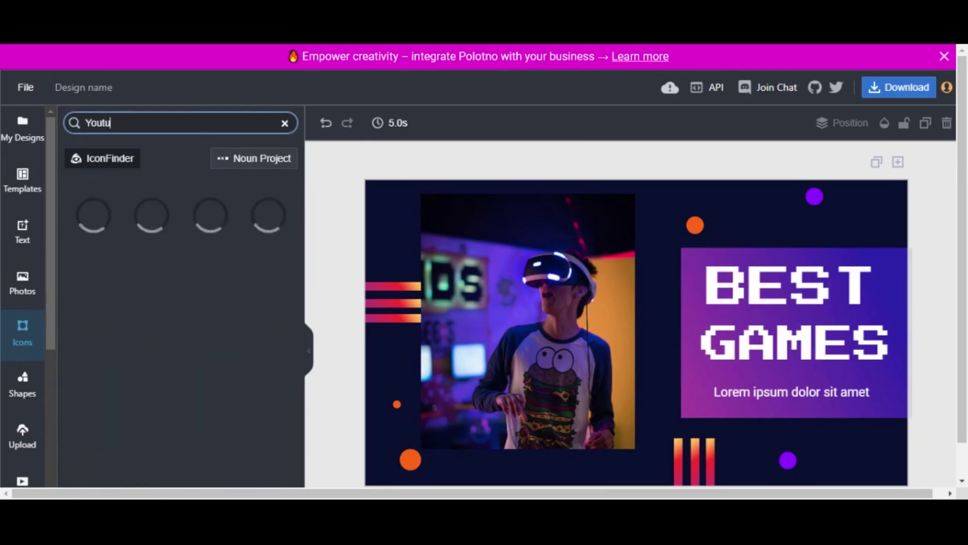
{"action": "type", "text": "be"}
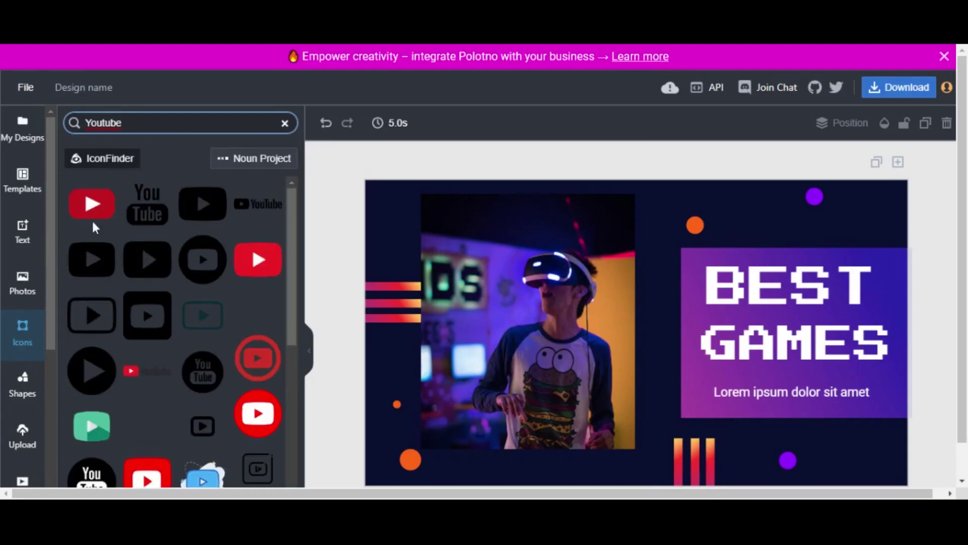
{"action": "left_click", "coordinate": [269, 261]}
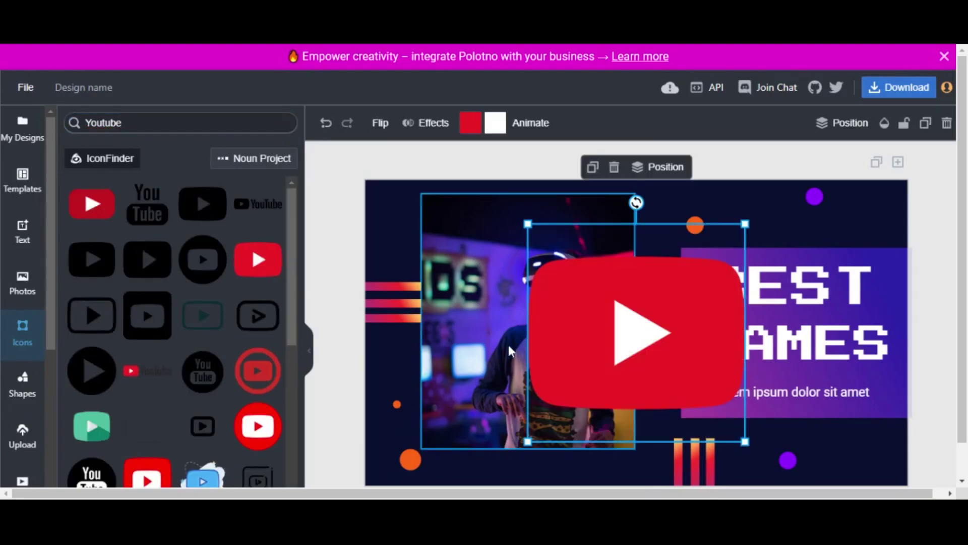
{"action": "mouse_move", "coordinate": [528, 441]}
{"action": "left_mouse_down"}
{"action": "mouse_move", "coordinate": [655, 313]}
{"action": "mouse_move", "coordinate": [475, 419]}
{"action": "mouse_move", "coordinate": [448, 393]}
{"action": "left_mouse_up"}
{"action": "scroll", "coordinate": [279, 378], "scroll_direction": "down", "scroll_amount": 2}
{"action": "scroll", "coordinate": [276, 447], "scroll_direction": "down", "scroll_amount": 2}
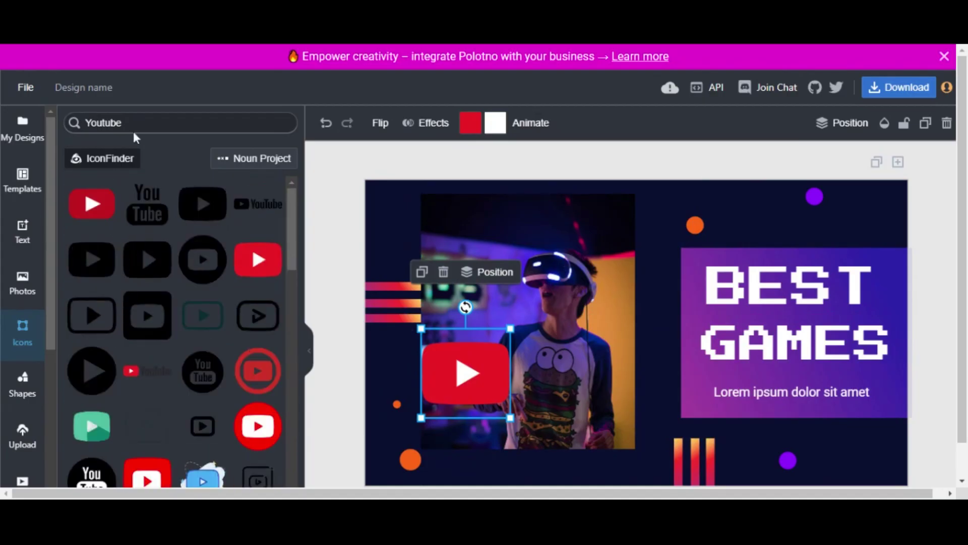
Clear the YouTube icon search and browse Shapes, Upload and Videos before reaching the Background library.
{"action": "left_click", "coordinate": [286, 124]}
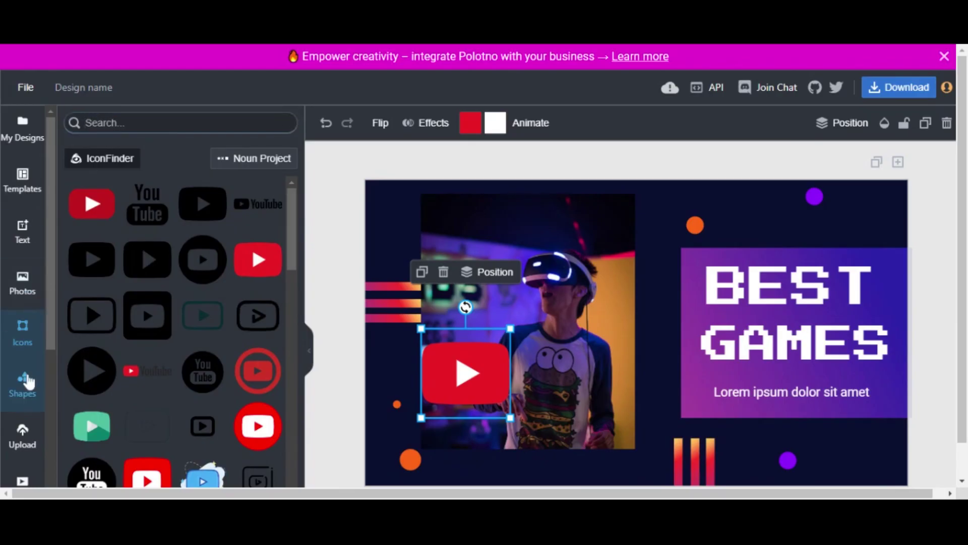
{"action": "left_click", "coordinate": [22, 383]}
{"action": "scroll", "coordinate": [257, 284], "scroll_direction": "down", "scroll_amount": 3}
{"action": "scroll", "coordinate": [280, 302], "scroll_direction": "down", "scroll_amount": 5}
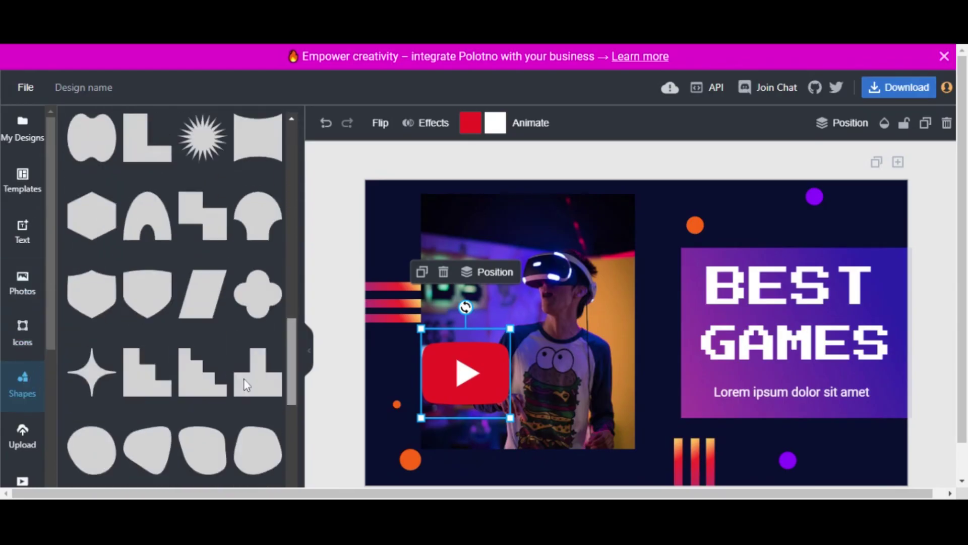
{"action": "scroll", "coordinate": [226, 375], "scroll_direction": "down", "scroll_amount": 1}
{"action": "scroll", "coordinate": [38, 302], "scroll_direction": "down", "scroll_amount": 4}
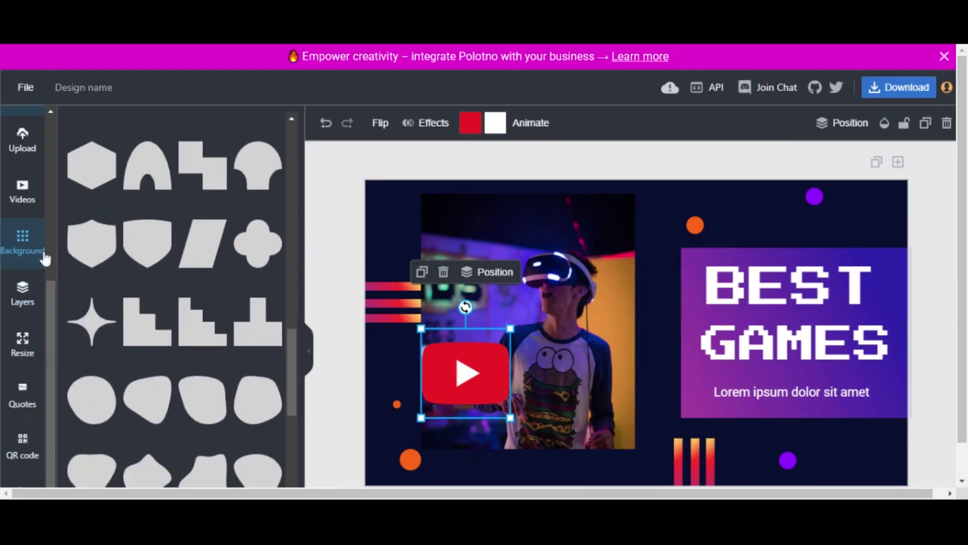
{"action": "left_click", "coordinate": [23, 140]}
{"action": "left_click", "coordinate": [22, 196]}
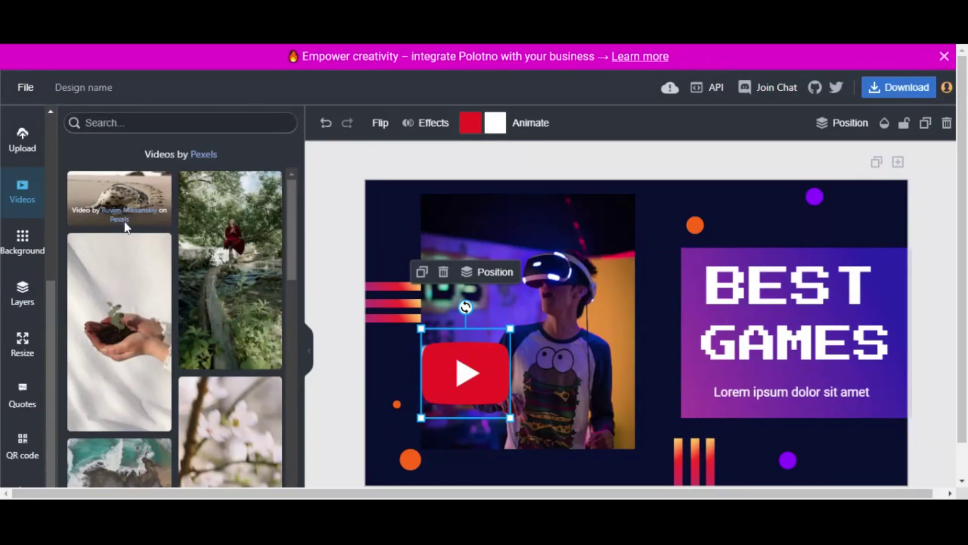
{"action": "left_click", "coordinate": [23, 241]}
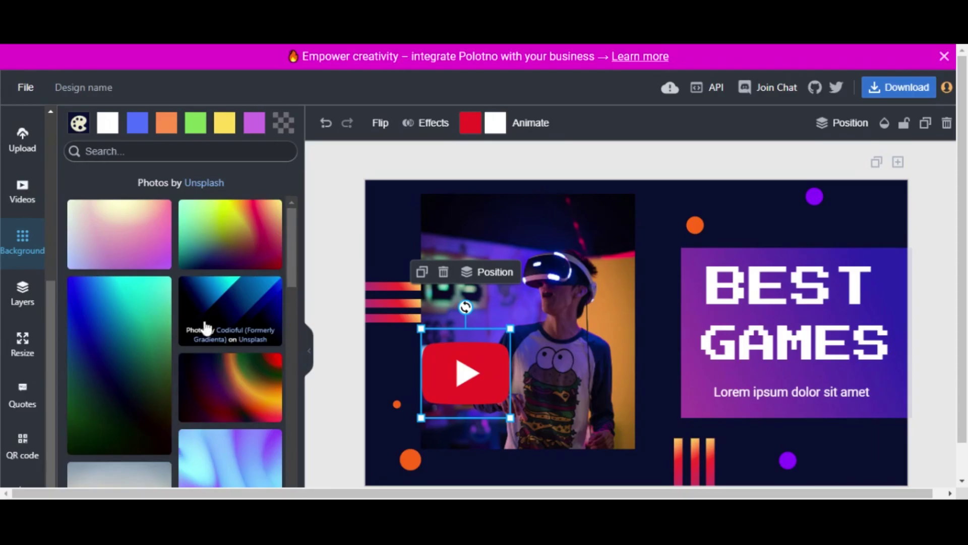
Try dark blue, rainbow, pastel pink and blue-purple gradients, settling on the pale blue-and-orange one.
{"action": "left_click", "coordinate": [213, 316]}
{"action": "left_click", "coordinate": [226, 240]}
{"action": "left_click", "coordinate": [121, 238]}
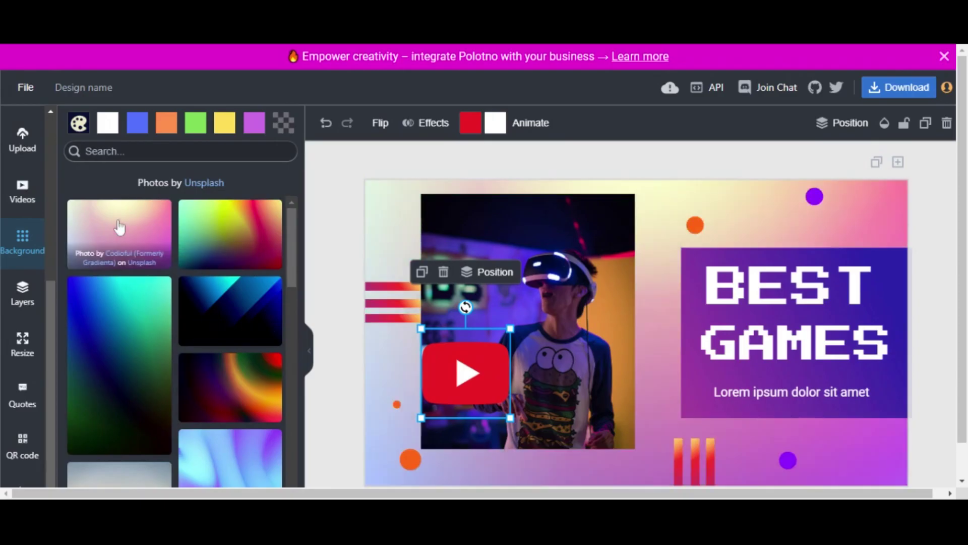
{"action": "left_click", "coordinate": [214, 463]}
{"action": "left_click_drag", "start_coordinate": [291, 249], "coordinate": [292, 344]}
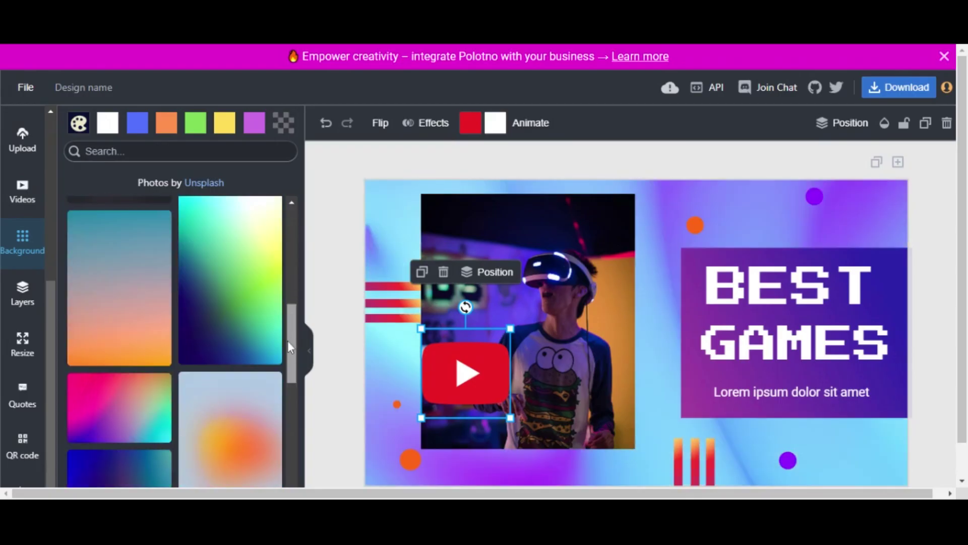
{"action": "left_click", "coordinate": [243, 428]}
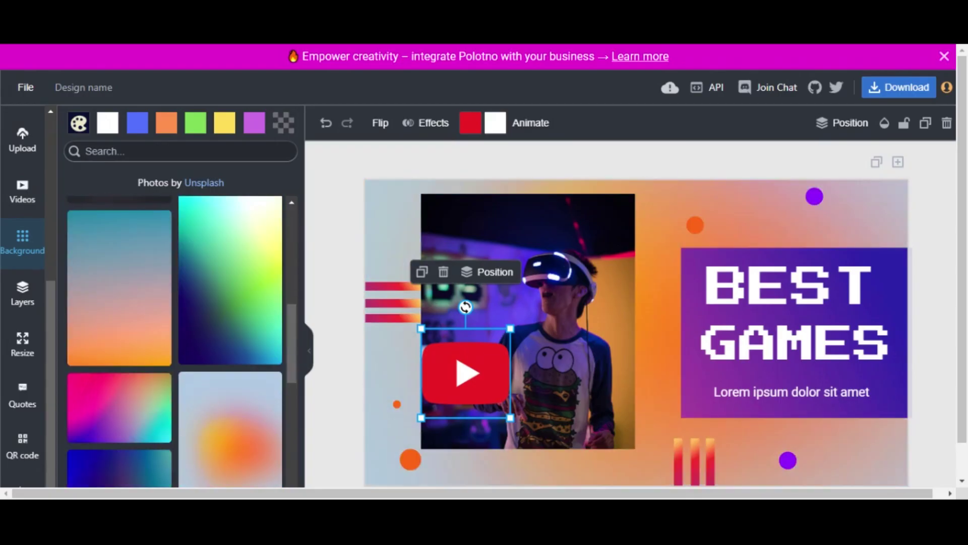
View the page layers and compare the Youtube Thumbnail, Youtube Channel and Full HD size presets.
{"action": "left_click", "coordinate": [22, 295]}
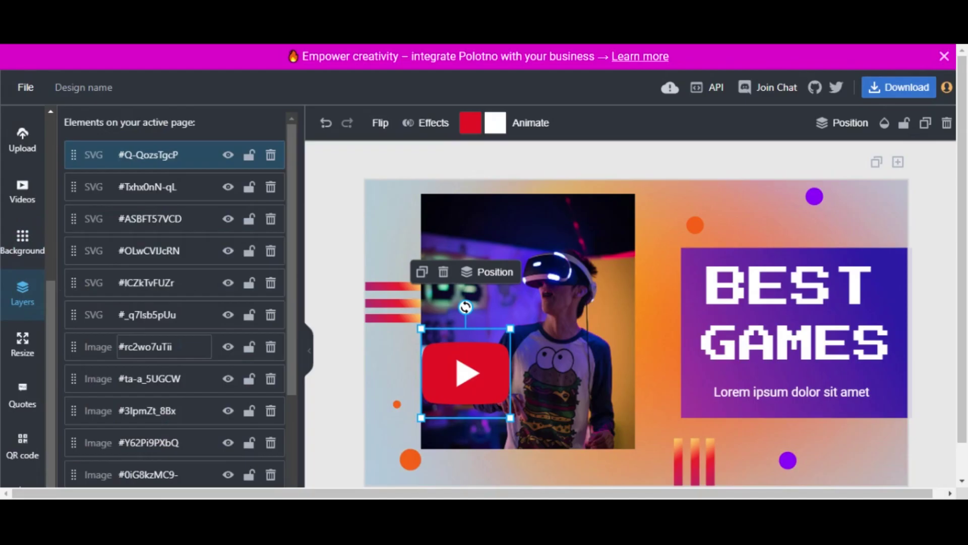
{"action": "left_click", "coordinate": [31, 345]}
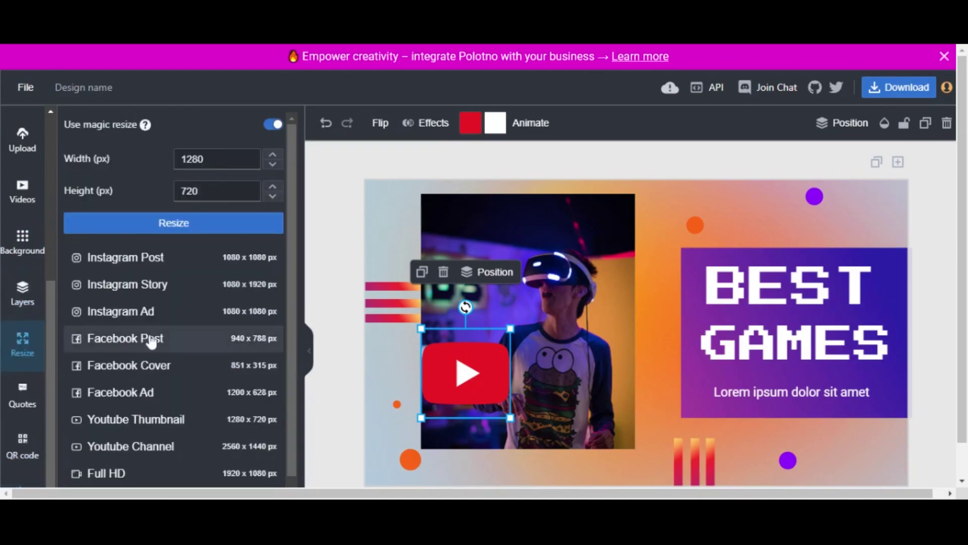
{"action": "left_click", "coordinate": [165, 421]}
{"action": "left_click", "coordinate": [137, 448]}
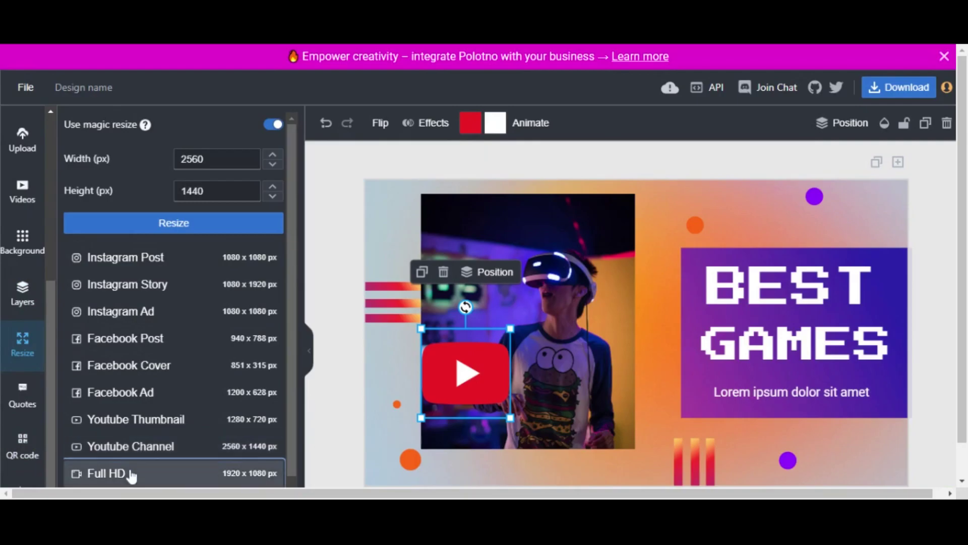
{"action": "left_click", "coordinate": [129, 473]}
Settle on the Youtube Thumbnail size of 1280×720 and bring up the QR code generator.
{"action": "left_click", "coordinate": [161, 450]}
{"action": "left_click", "coordinate": [212, 422]}
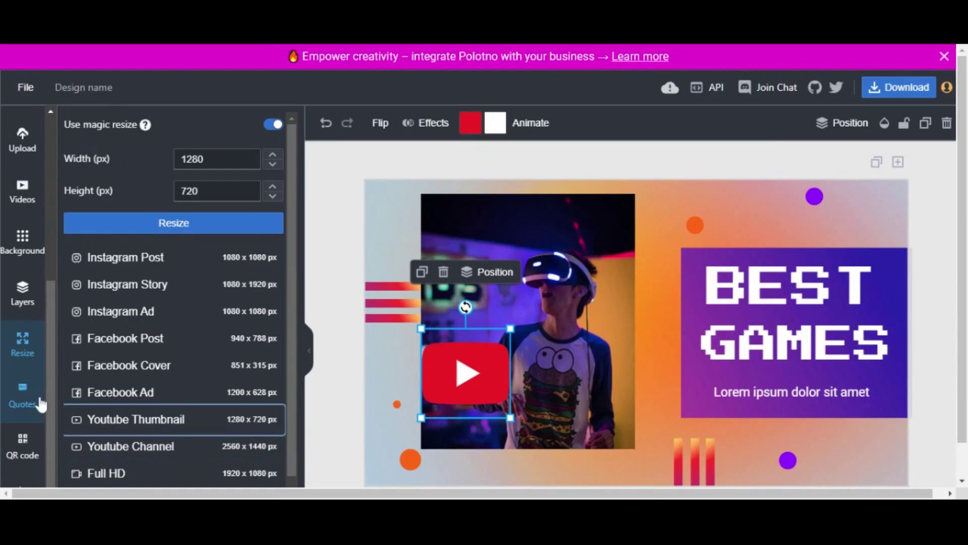
{"action": "left_click", "coordinate": [23, 396]}
{"action": "left_click", "coordinate": [25, 453]}
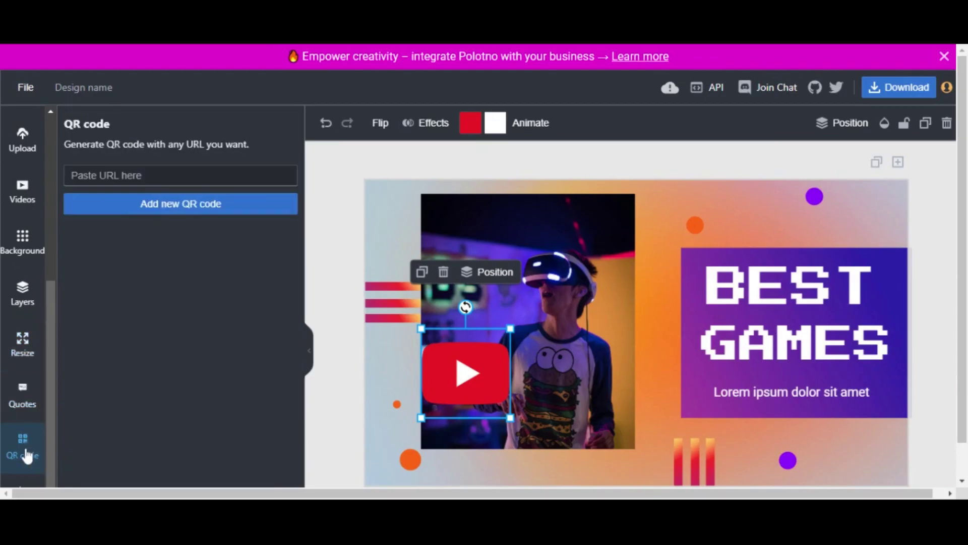